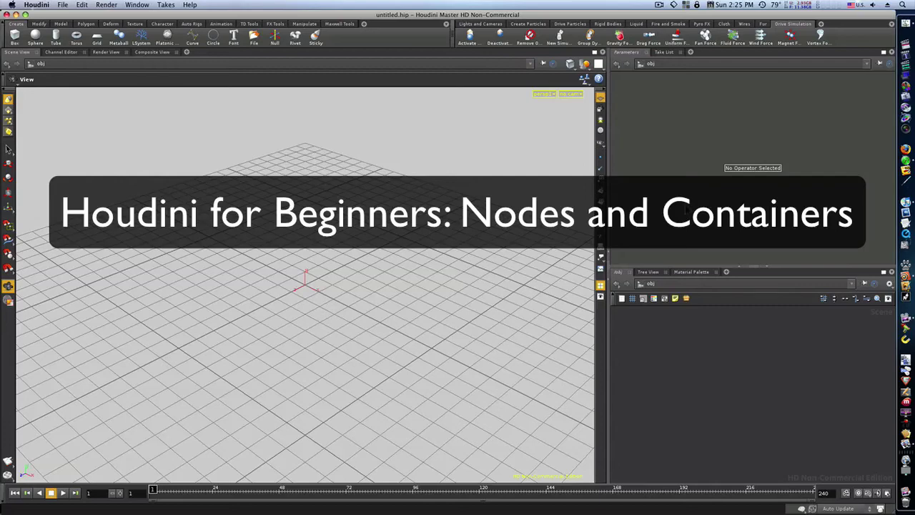
# Step: Create a default box object at the scene origin and move its node higher in the network
pyautogui.moveTo(408, 298); pyautogui.dragTo(270, 290)
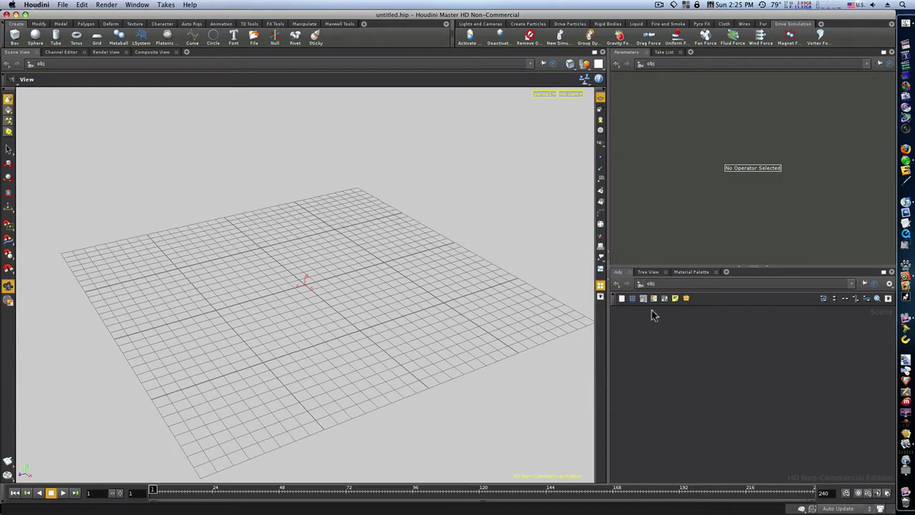
pyautogui.click(15, 37)
pyautogui.press('Return')
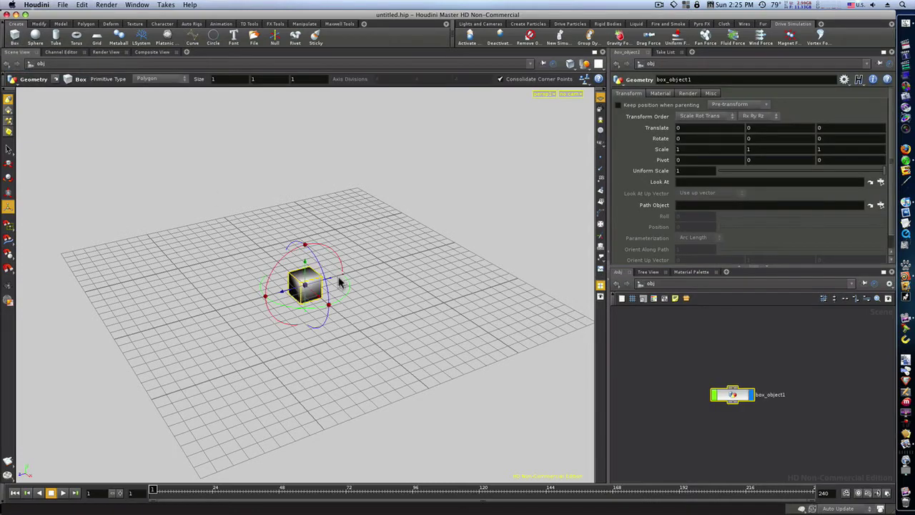
pyautogui.hotkey('ctrl', 'z')
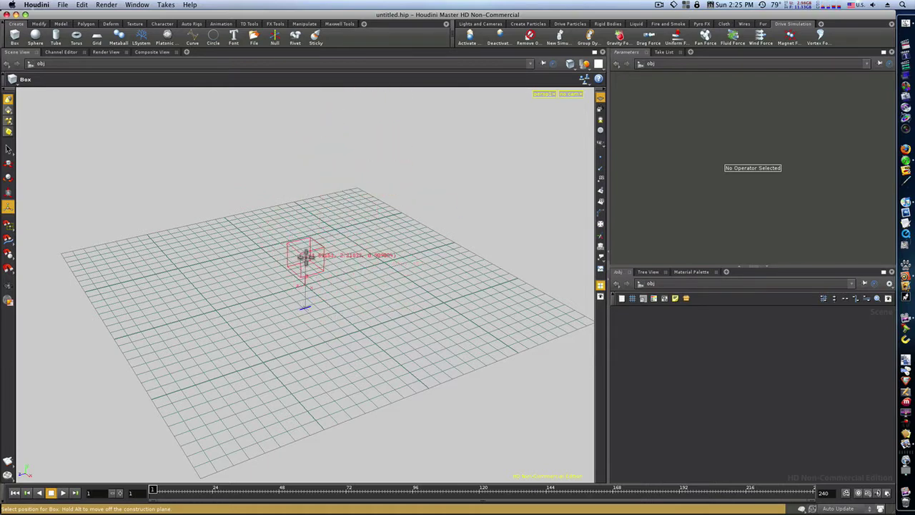
pyautogui.click(305, 251)
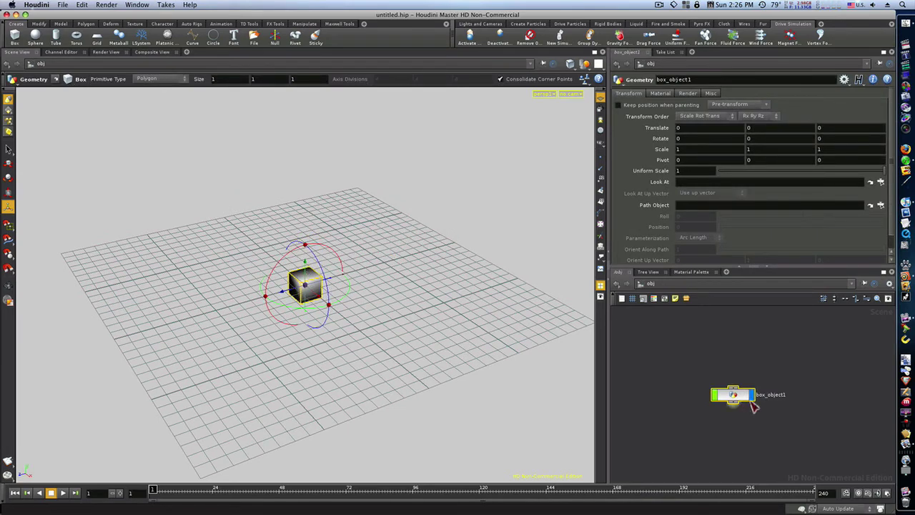
pyautogui.moveTo(778, 402); pyautogui.dragTo(737, 360)
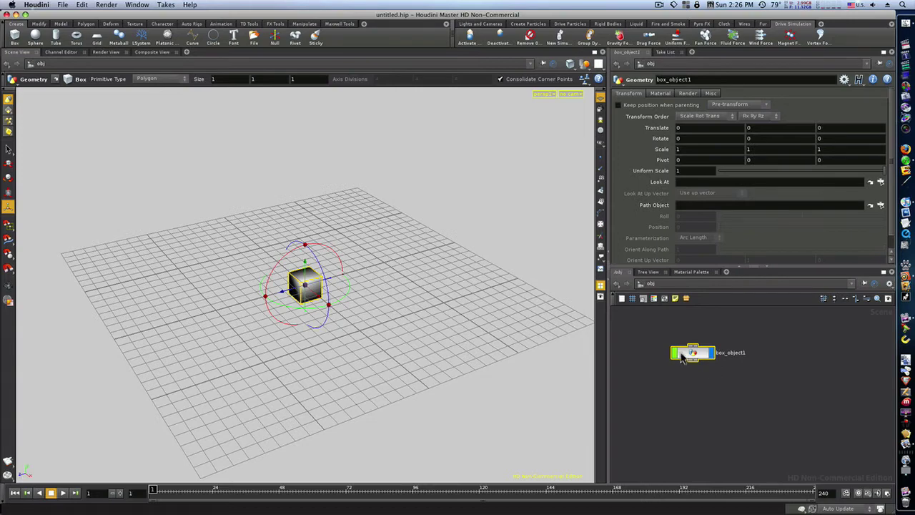
pyautogui.moveTo(696, 363); pyautogui.dragTo(668, 342)
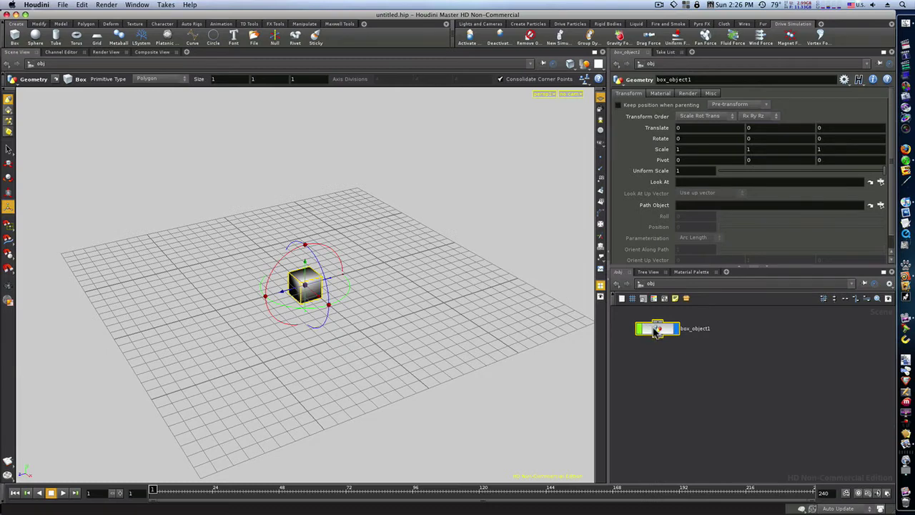
# Step: Examine the box1 node inside the box_object1 container, reposition it there, and return to object level
pyautogui.doubleClick(656, 330)
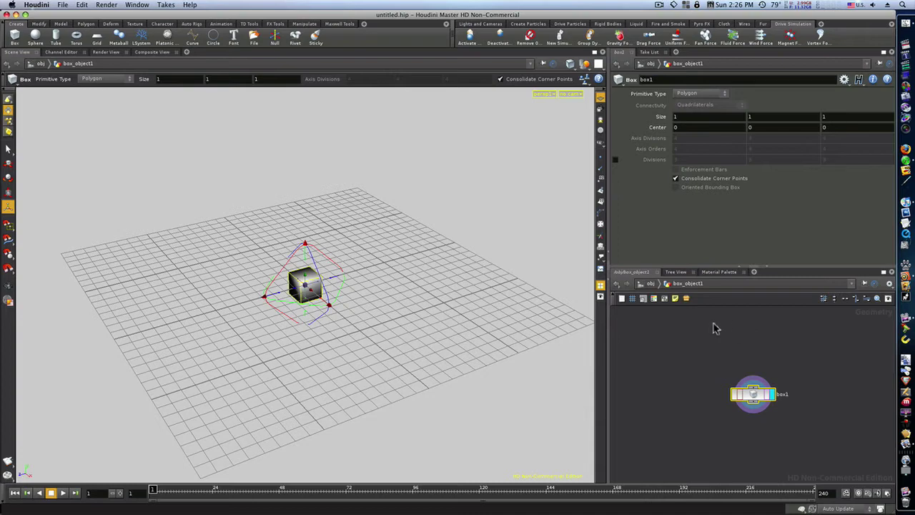
pyautogui.moveTo(757, 401); pyautogui.dragTo(720, 368)
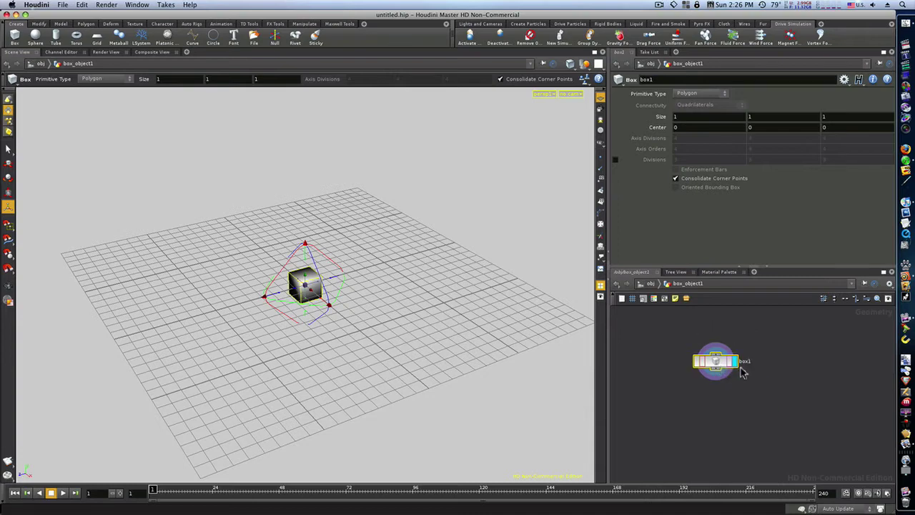
pyautogui.click(617, 283)
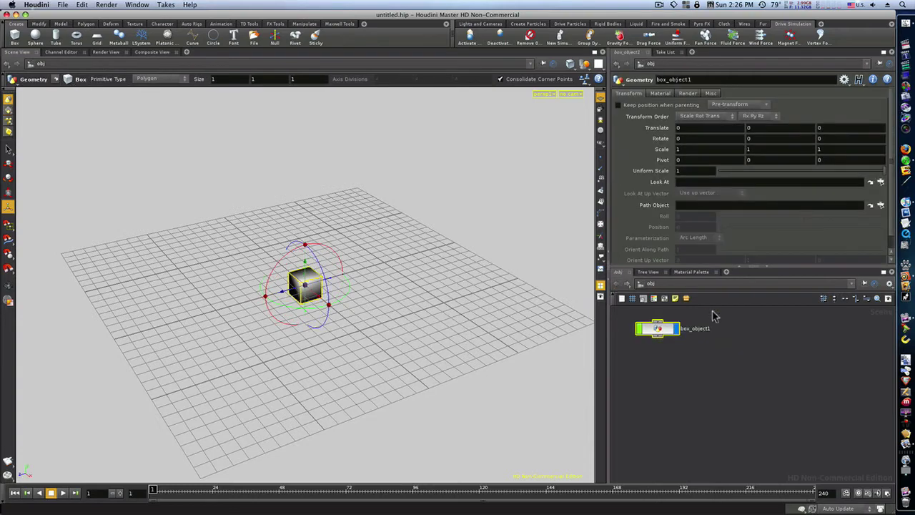
pyautogui.doubleClick(658, 330)
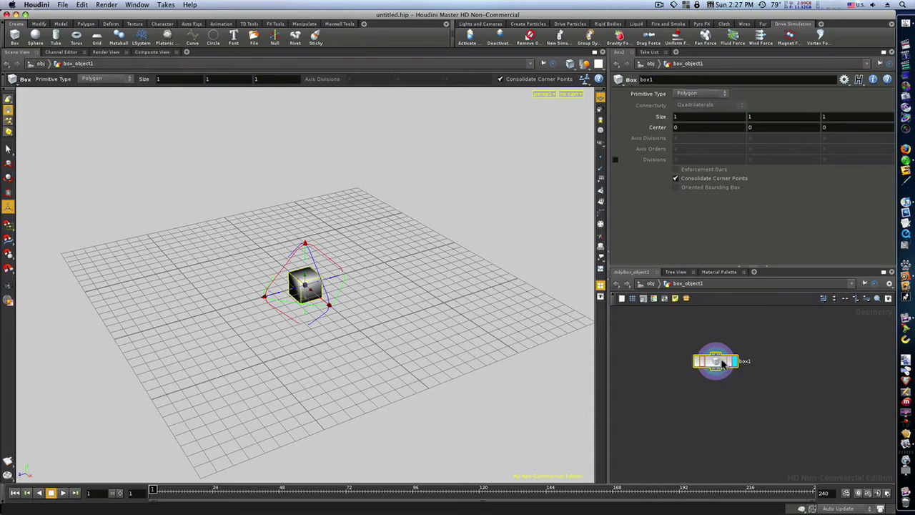
pyautogui.moveTo(721, 366); pyautogui.dragTo(687, 351)
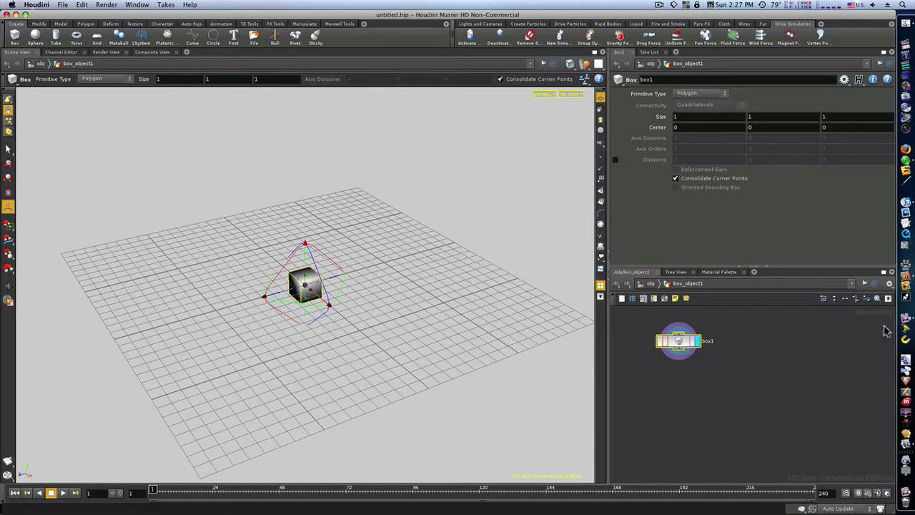
pyautogui.click(617, 283)
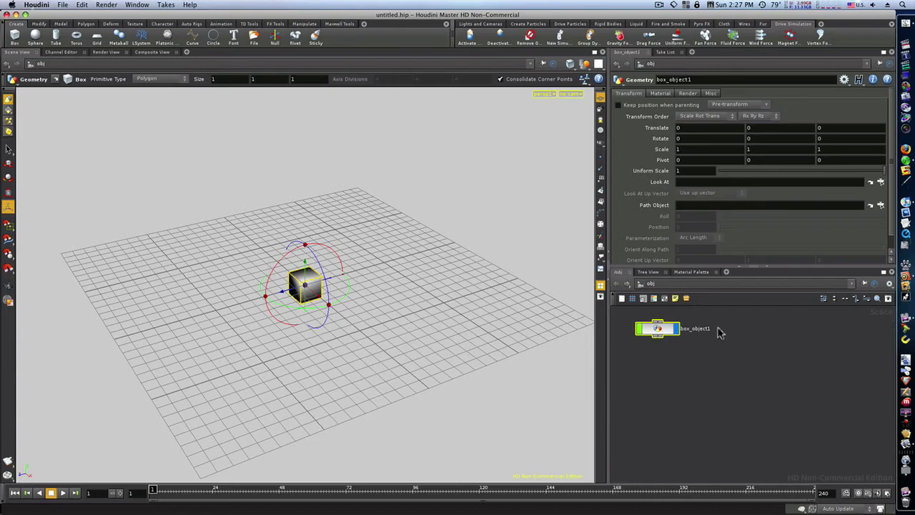
pyautogui.doubleClick(670, 335)
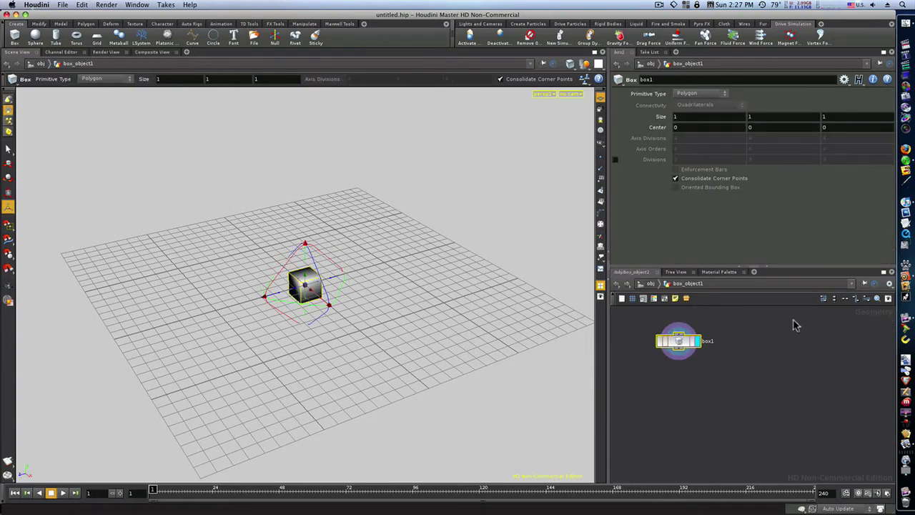
pyautogui.moveTo(673, 340); pyautogui.dragTo(662, 335)
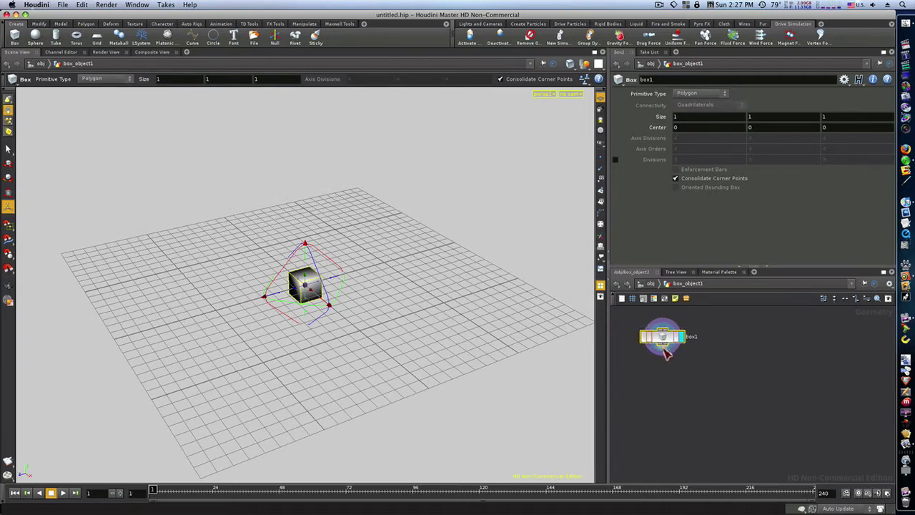
pyautogui.click(616, 285)
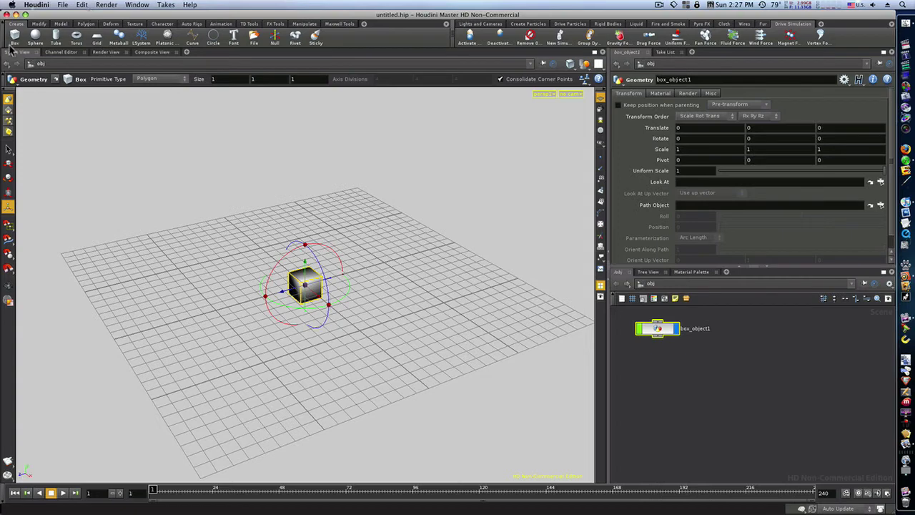
# Step: Create a default sphere object at the scene origin and place its node directly below box_object1
pyautogui.click(36, 37)
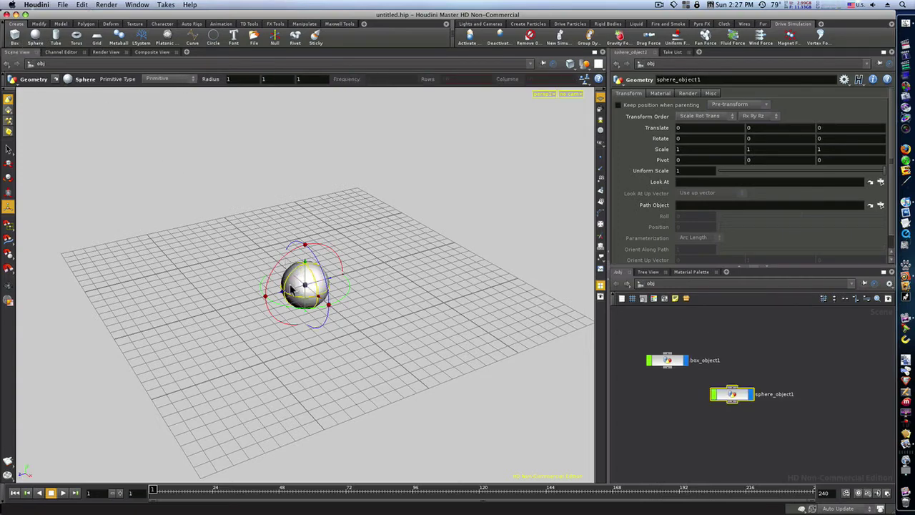
pyautogui.moveTo(284, 297); pyautogui.dragTo(242, 306)
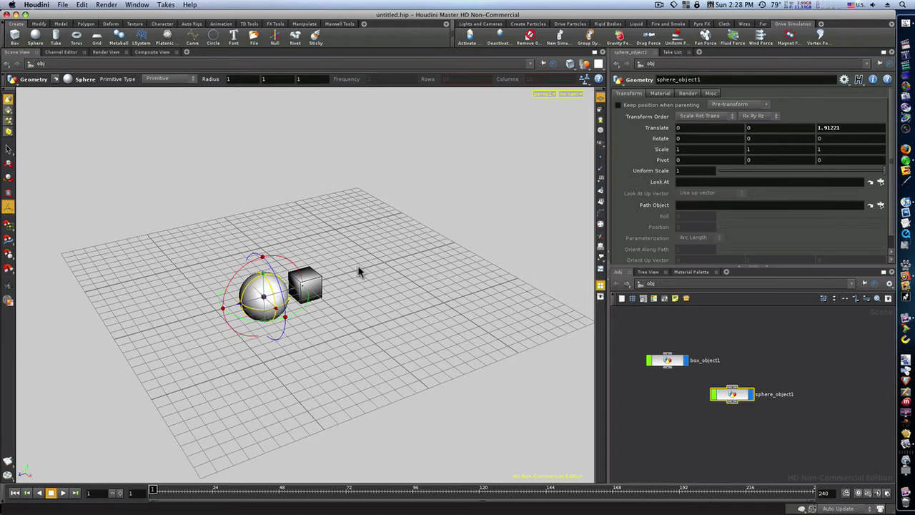
pyautogui.hotkey('ctrl', 'z')
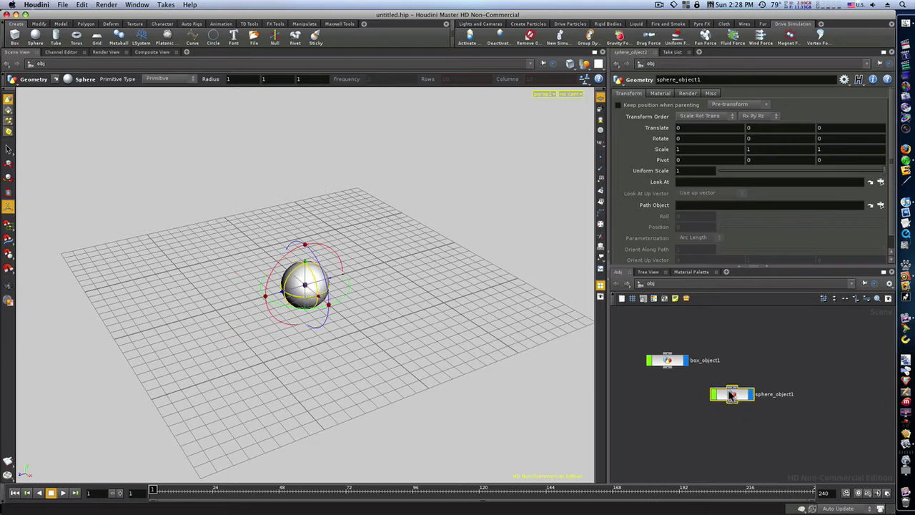
pyautogui.moveTo(731, 393); pyautogui.dragTo(670, 340)
pyautogui.moveTo(678, 399); pyautogui.dragTo(675, 368)
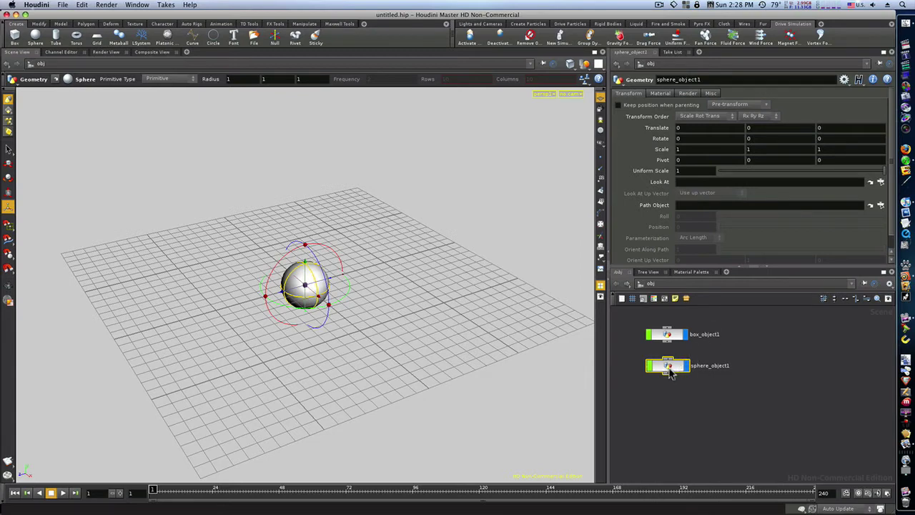
# Step: Go inside the sphere_object1 container and reposition the sphere1 node in its network
pyautogui.doubleClick(669, 368)
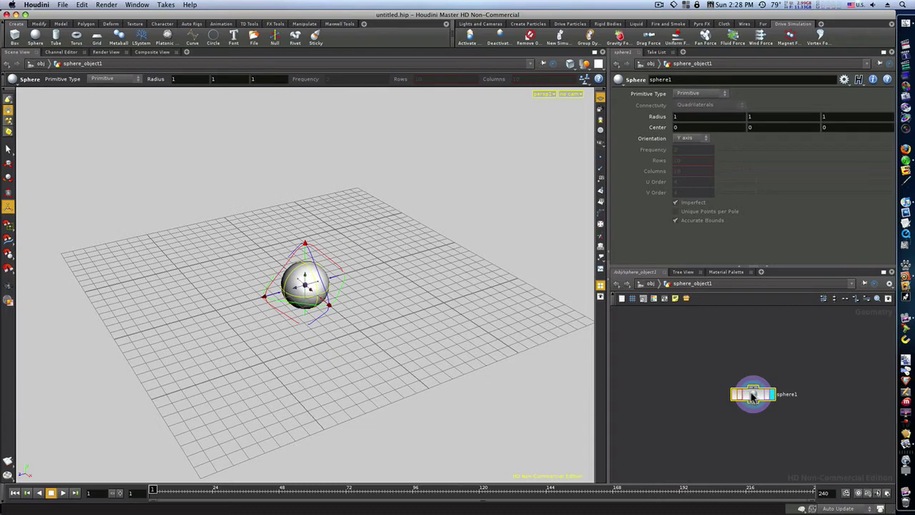
pyautogui.moveTo(752, 395); pyautogui.dragTo(685, 370)
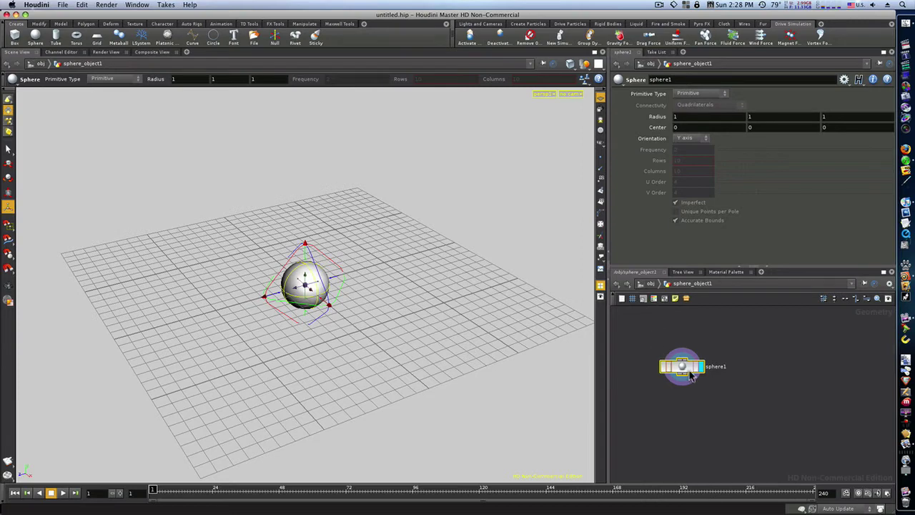
pyautogui.click(619, 284)
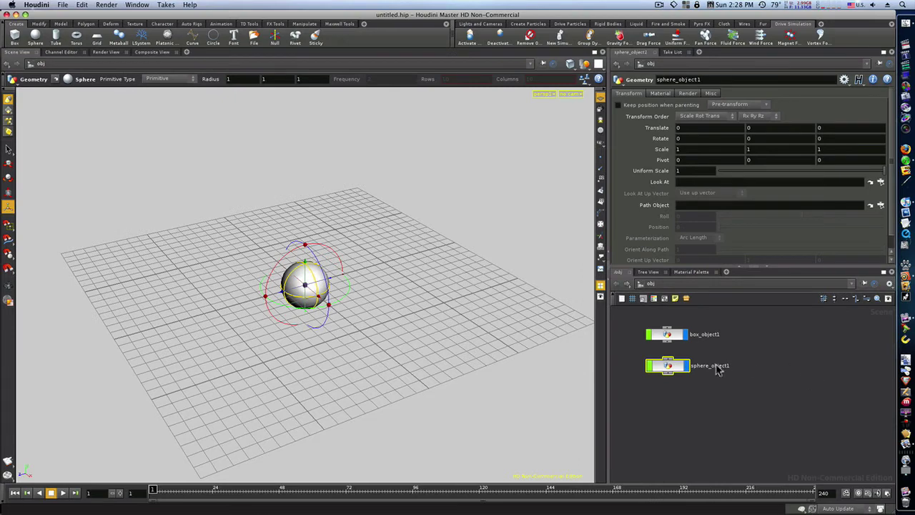
pyautogui.doubleClick(678, 368)
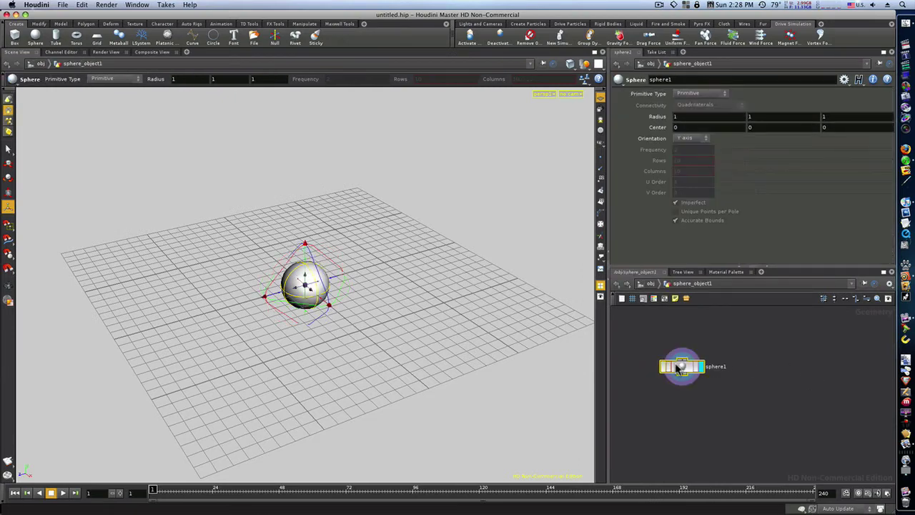
pyautogui.moveTo(682, 369); pyautogui.dragTo(679, 350)
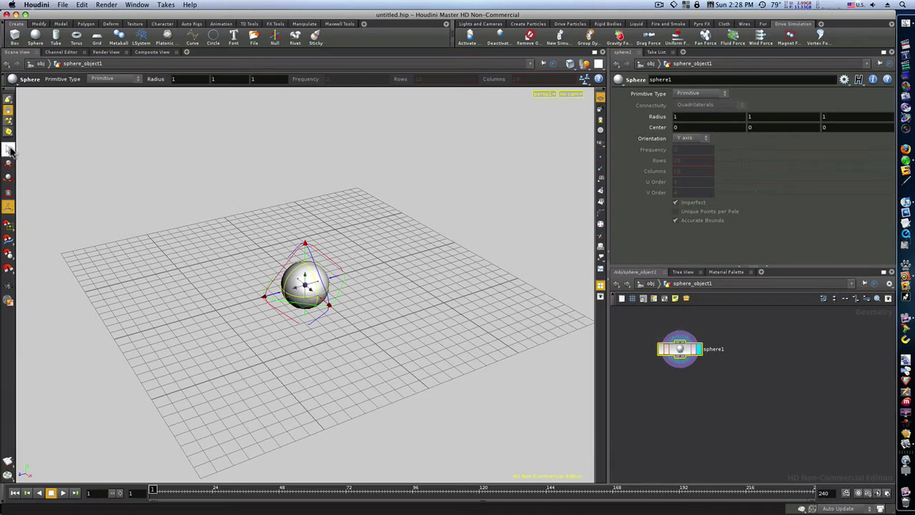
# Step: Try moving the sphere geometry about 3.04 units along Z with the Move tool, and delete the resulting Edit node
pyautogui.click(8, 149)
pyautogui.click(9, 164)
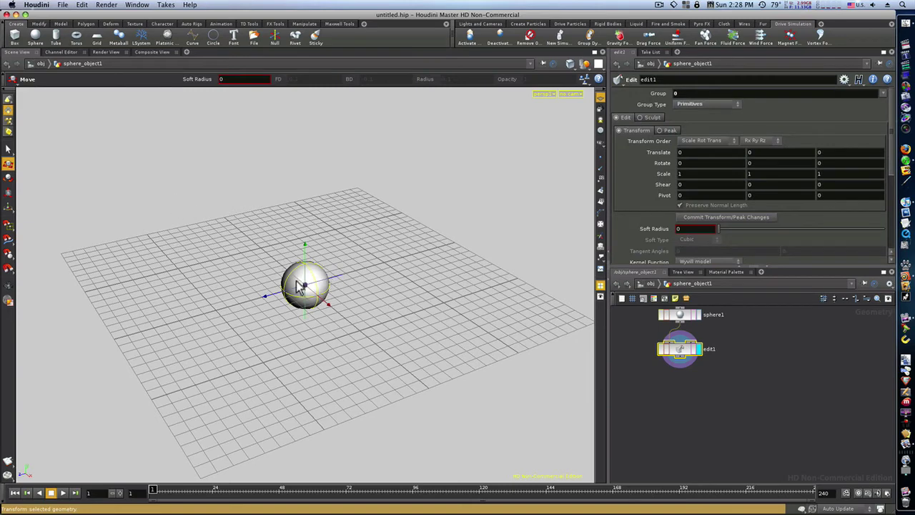
pyautogui.click(275, 298)
pyautogui.moveTo(211, 313); pyautogui.dragTo(214, 316)
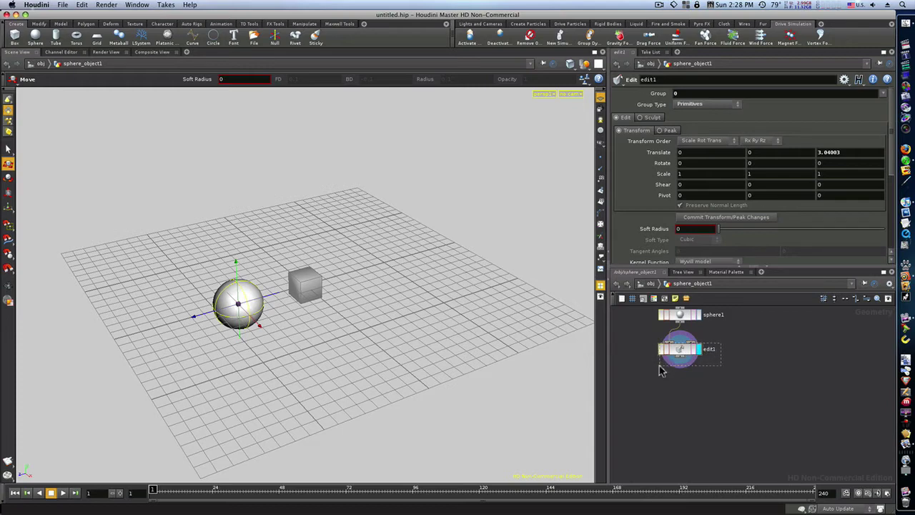
pyautogui.press('Delete')
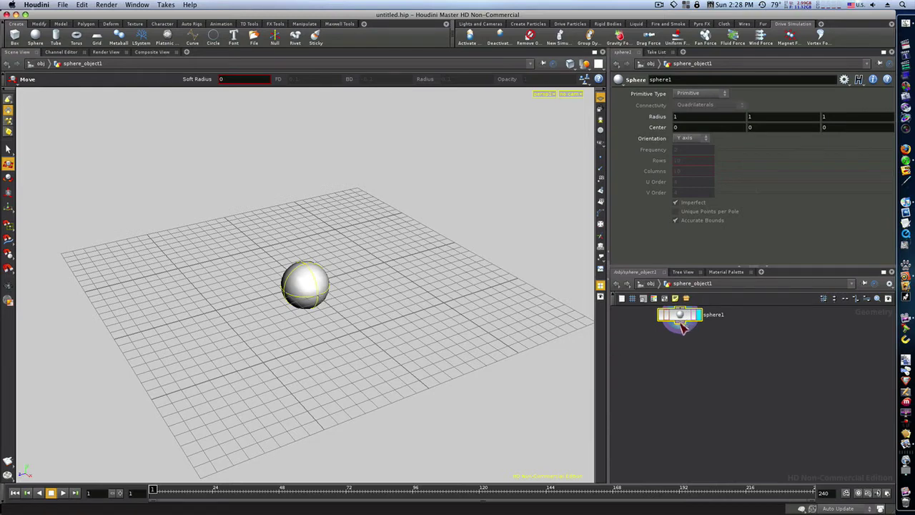
# Step: Append a Transform node to the sphere1 node and place it just below
pyautogui.press('Tab')
pyautogui.write('Transform')
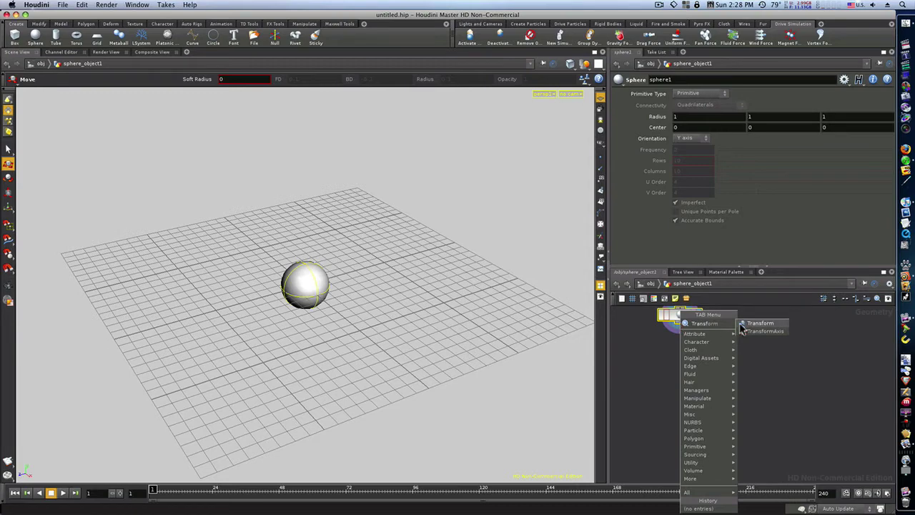
pyautogui.click(756, 323)
pyautogui.click(688, 349)
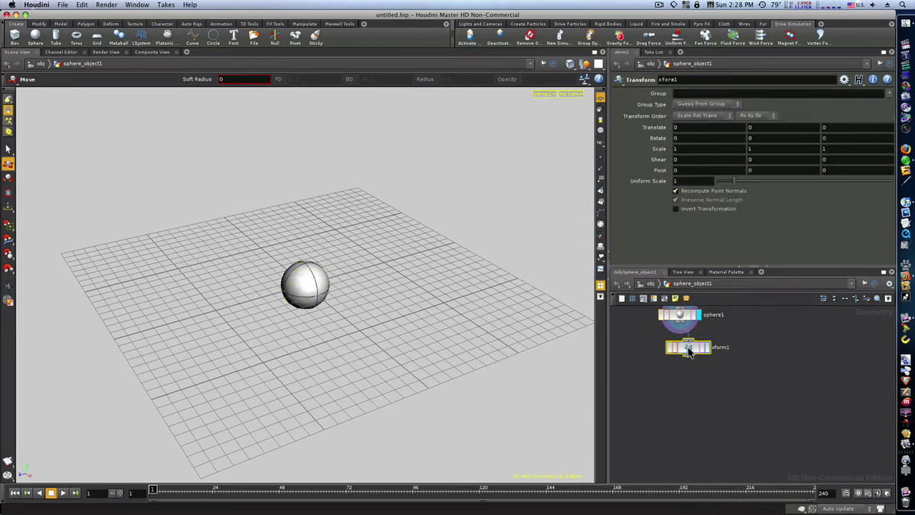
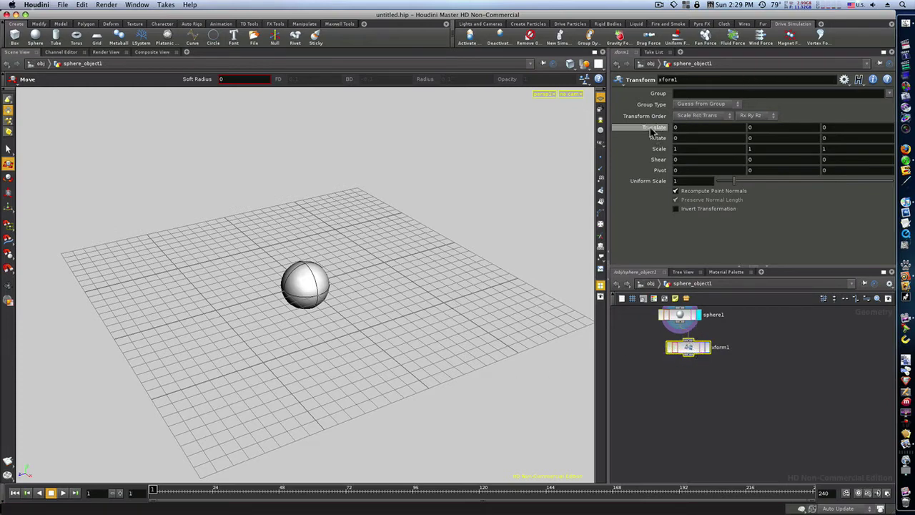
# Step: Display the Transform node's result and test its Translate at 3.1 on all axes, ending at 0, 0.04, 0
pyautogui.moveTo(652, 131); pyautogui.dragTo(779, 143, button='middle')
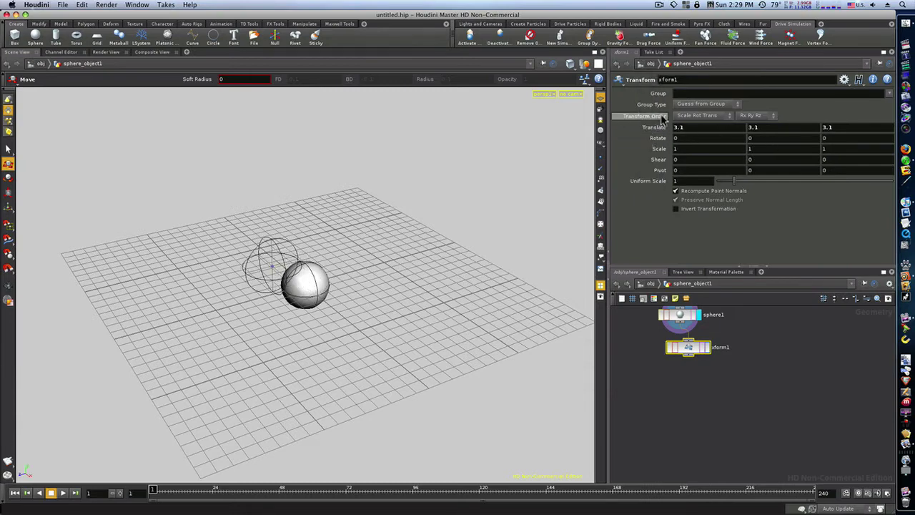
pyautogui.click(706, 349)
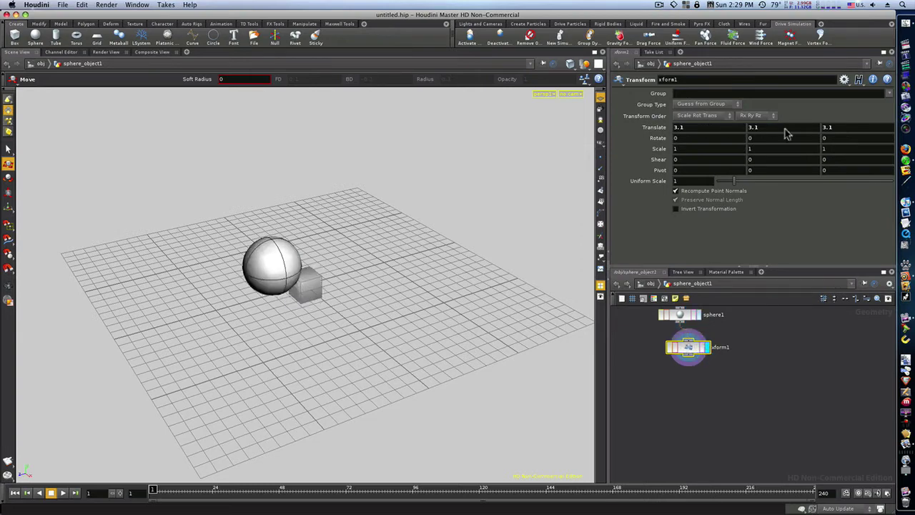
pyautogui.moveTo(667, 129); pyautogui.dragTo(539, 136, button='middle')
pyautogui.moveTo(731, 131); pyautogui.dragTo(639, 160, button='middle')
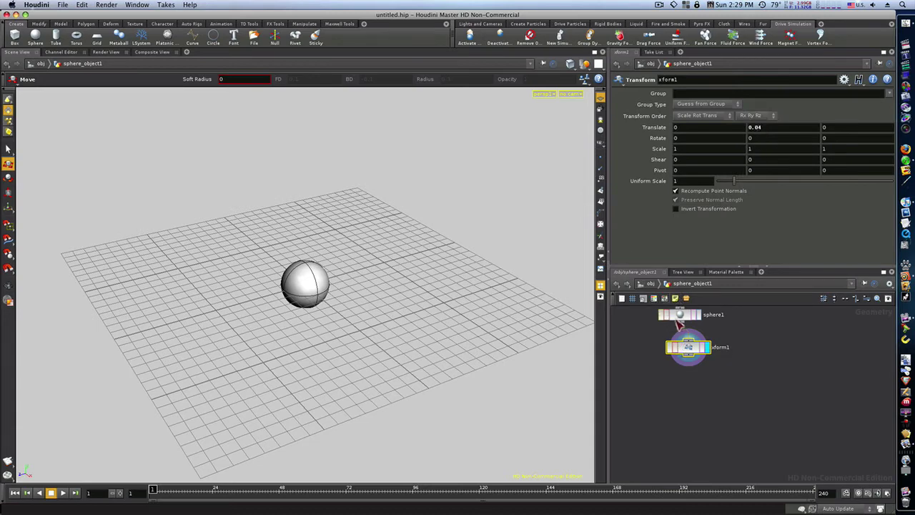
# Step: Align the Transform node beneath sphere1 and set its Y translation to 3.64
pyautogui.moveTo(687, 348)
pyautogui.mouseDown()
pyautogui.moveTo(679, 350)
pyautogui.moveTo(688, 346)
pyautogui.mouseUp()
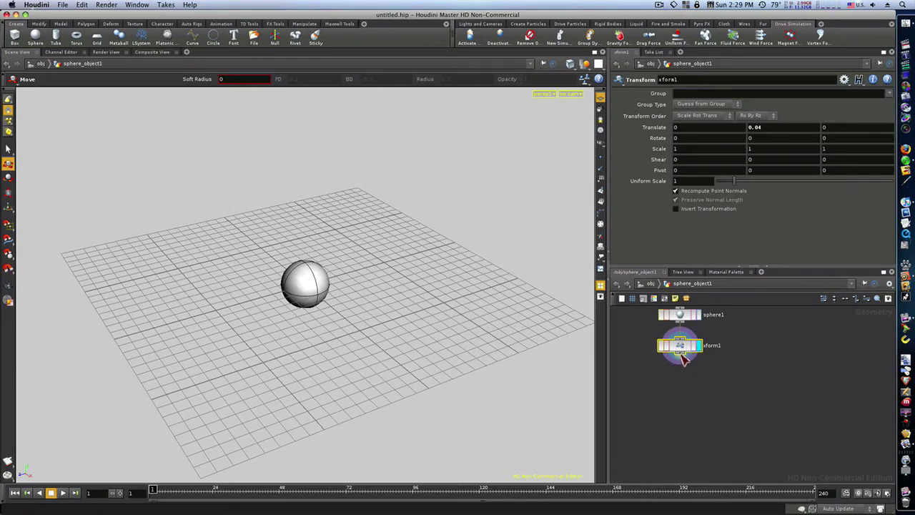
pyautogui.rightClick(682, 355)
pyautogui.click(657, 369)
pyautogui.moveTo(752, 128)
pyautogui.mouseDown(button='middle')
pyautogui.moveTo(885, 142)
pyautogui.moveTo(756, 136)
pyautogui.mouseUp(button='middle')
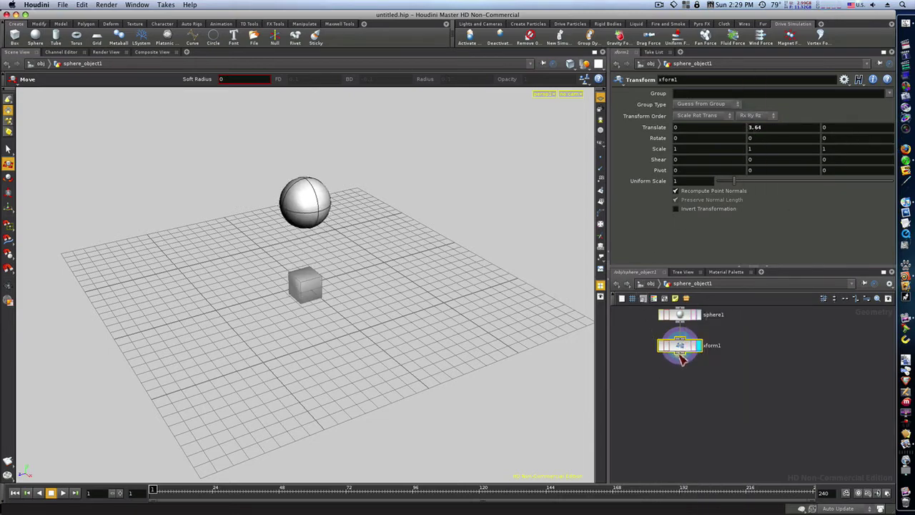
# Step: Append a second Transform node after xform1 and place it below
pyautogui.press('Tab')
pyautogui.write('Transform')
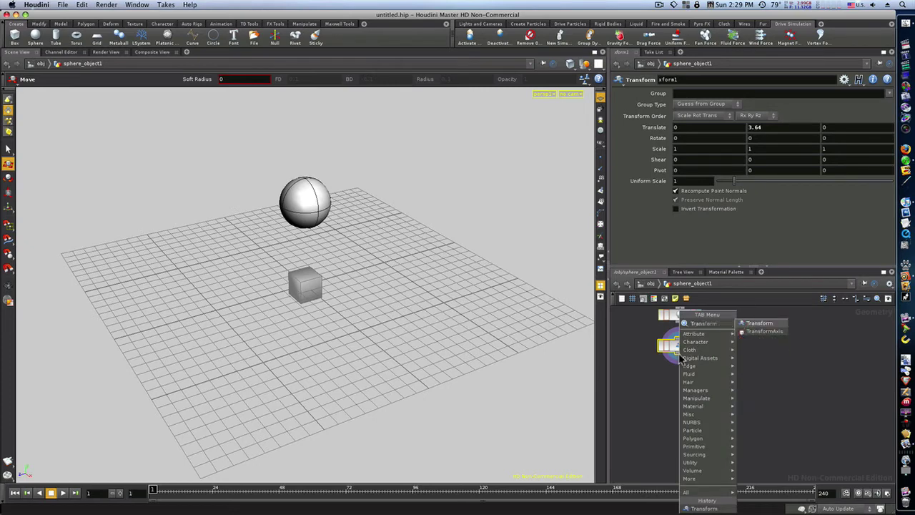
pyautogui.click(759, 323)
pyautogui.click(687, 399)
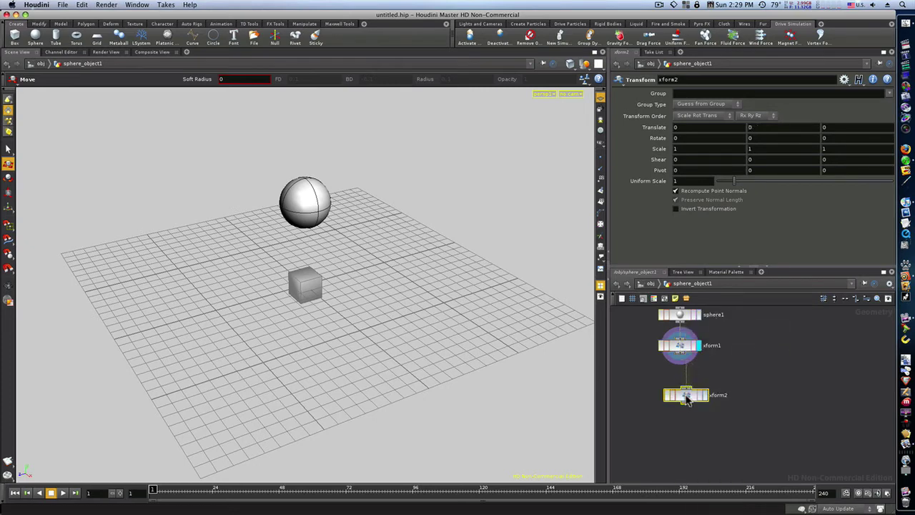
# Step: Set xform2's Z translation to -8.7, display its result and align the node beneath xform1
pyautogui.moveTo(855, 130); pyautogui.dragTo(525, 179, button='middle')
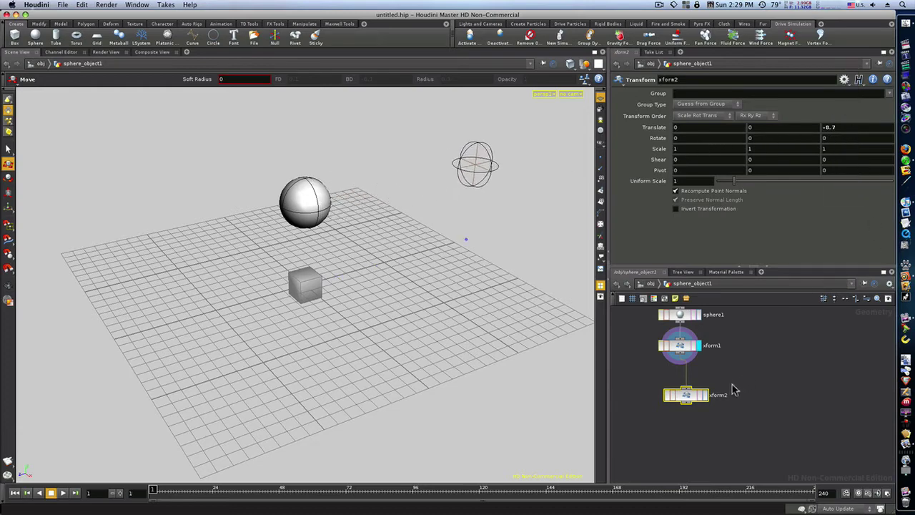
pyautogui.click(706, 396)
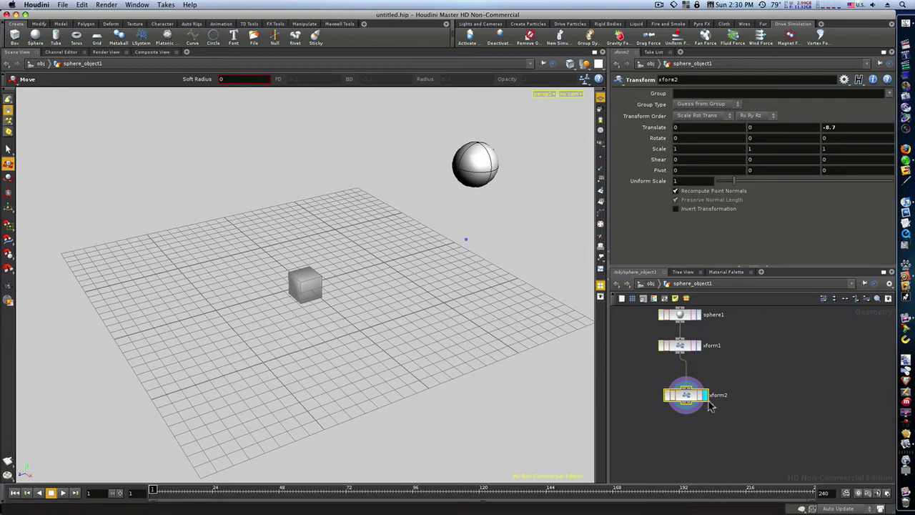
pyautogui.moveTo(692, 402); pyautogui.dragTo(686, 386)
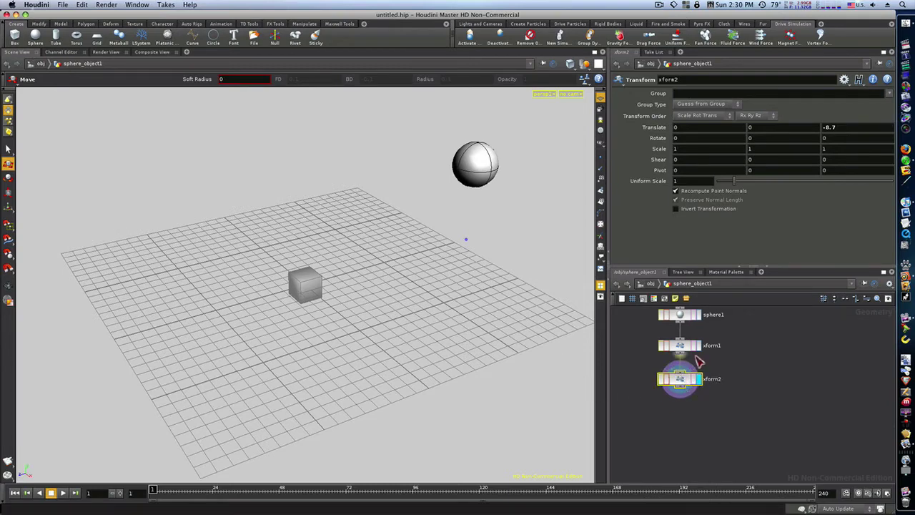
# Step: Display the results of xform1, sphere1, xform1 and xform2 in turn to compare each stage of the chain
pyautogui.click(699, 348)
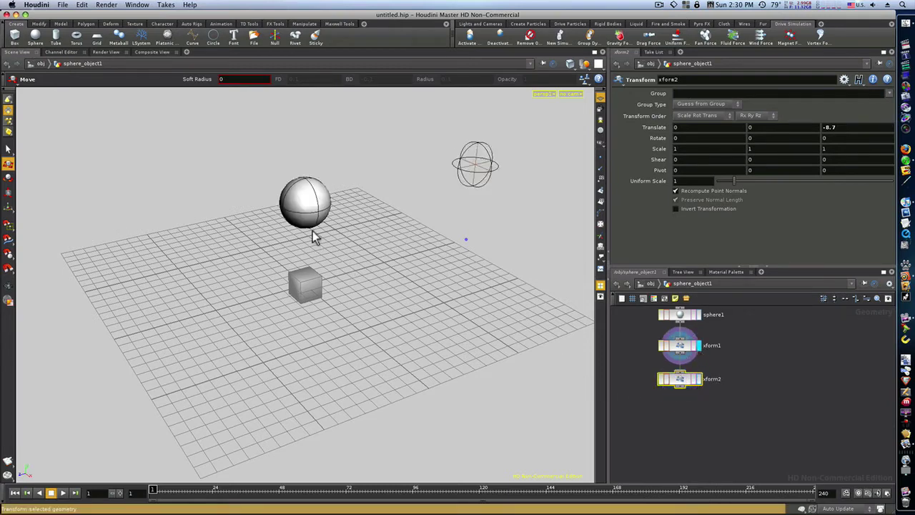
pyautogui.click(699, 318)
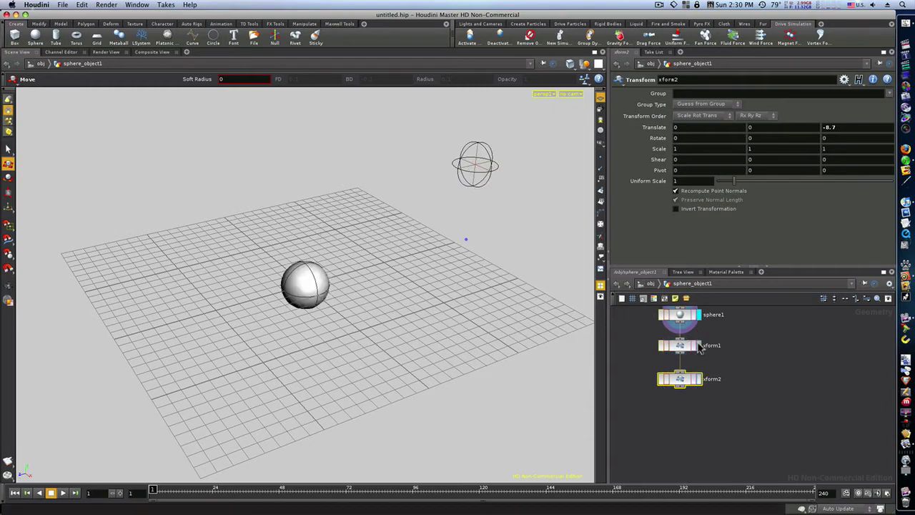
pyautogui.click(699, 347)
pyautogui.click(699, 380)
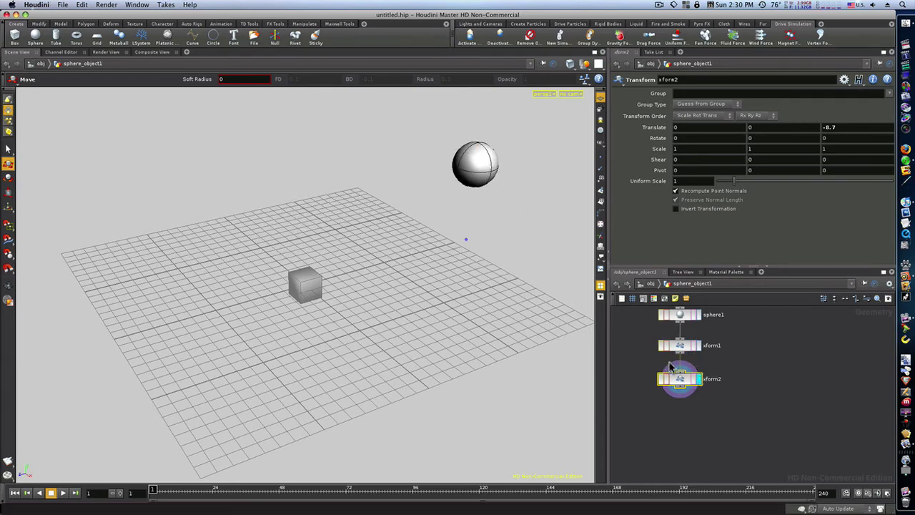
# Step: Toggle the template flag of xform1 to compare its wireframe with xform2's displayed result
pyautogui.click(694, 346)
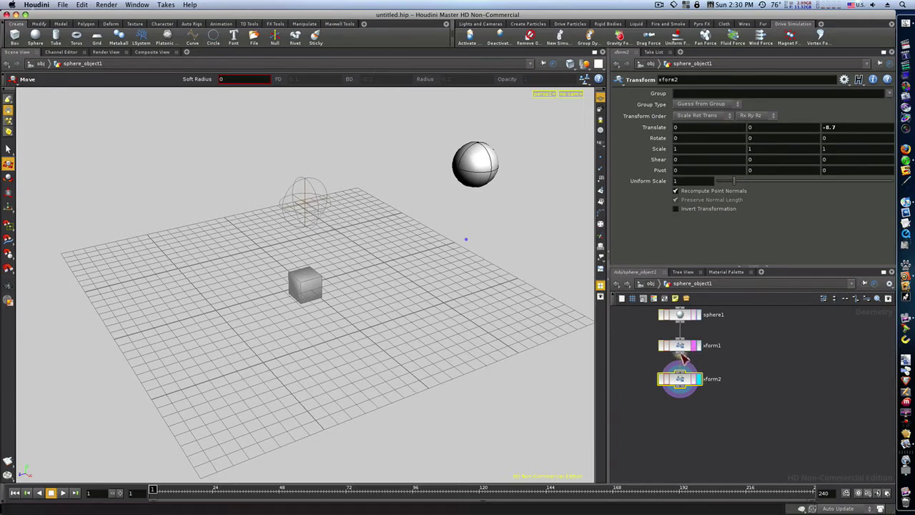
pyautogui.click(699, 345)
pyautogui.click(699, 379)
pyautogui.click(693, 346)
pyautogui.click(694, 346)
pyautogui.click(693, 345)
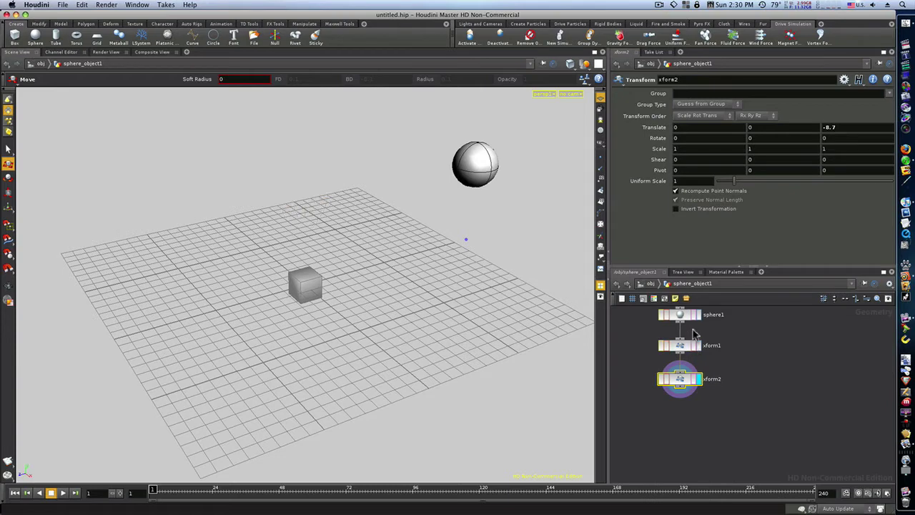
# Step: Compare the displayed sphere1 with xform2's template wireframe, and return the display to xform2
pyautogui.click(694, 314)
pyautogui.click(698, 315)
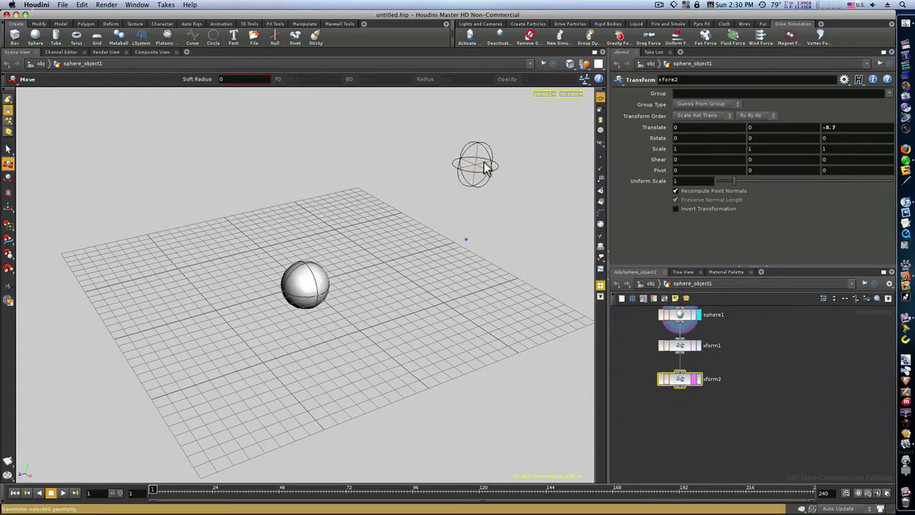
pyautogui.click(699, 380)
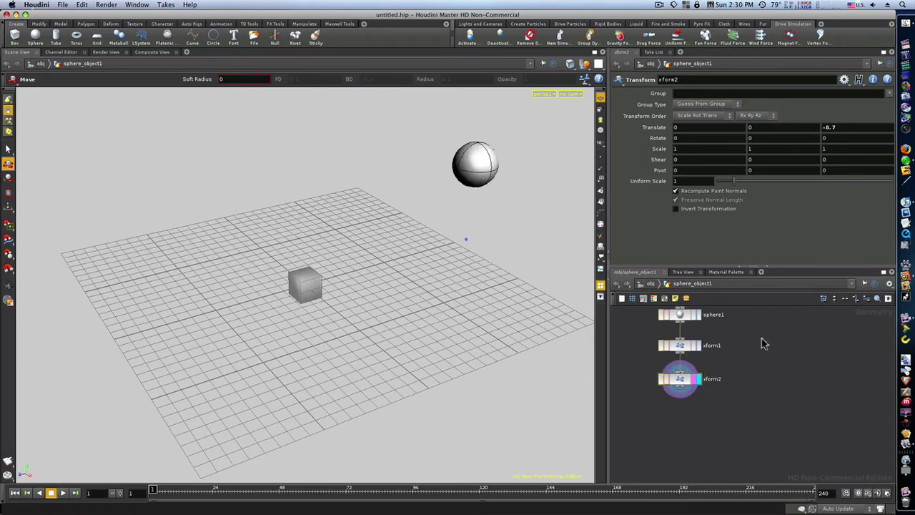
# Step: Delete both Transform nodes in sphere_object1 and reposition the sphere1 node in the network
pyautogui.moveTo(763, 339); pyautogui.dragTo(687, 393)
pyautogui.press('Delete')
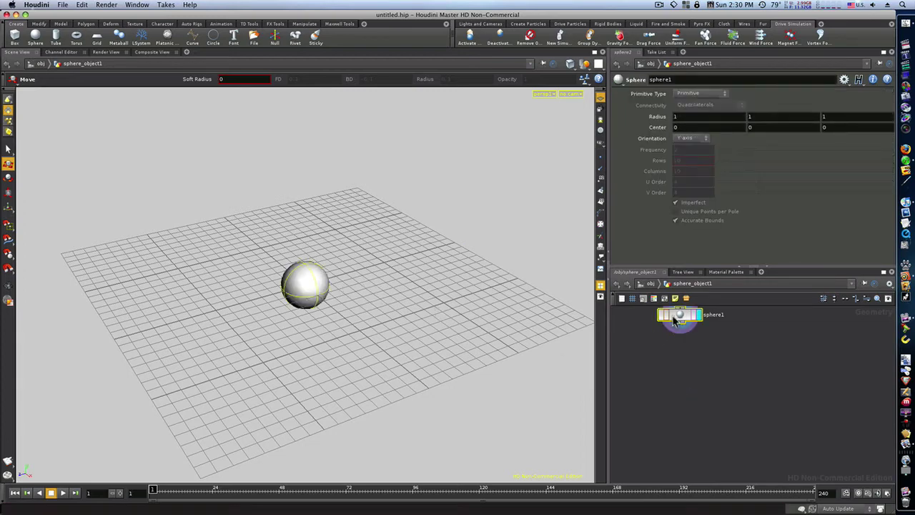
pyautogui.moveTo(675, 315); pyautogui.dragTo(647, 359)
# Step: Try raising sphere_object1 at the object level to a Y translation of 4.2756, and undo both moves
pyautogui.click(618, 284)
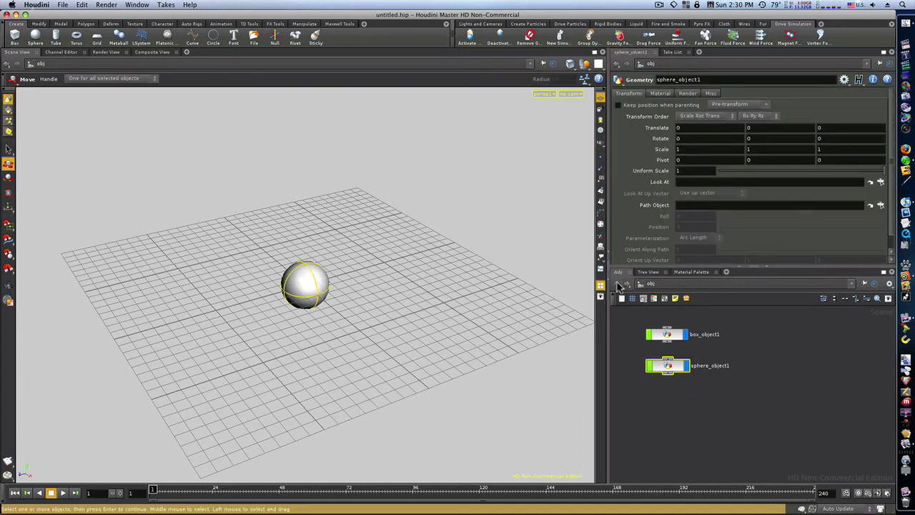
pyautogui.click(297, 289)
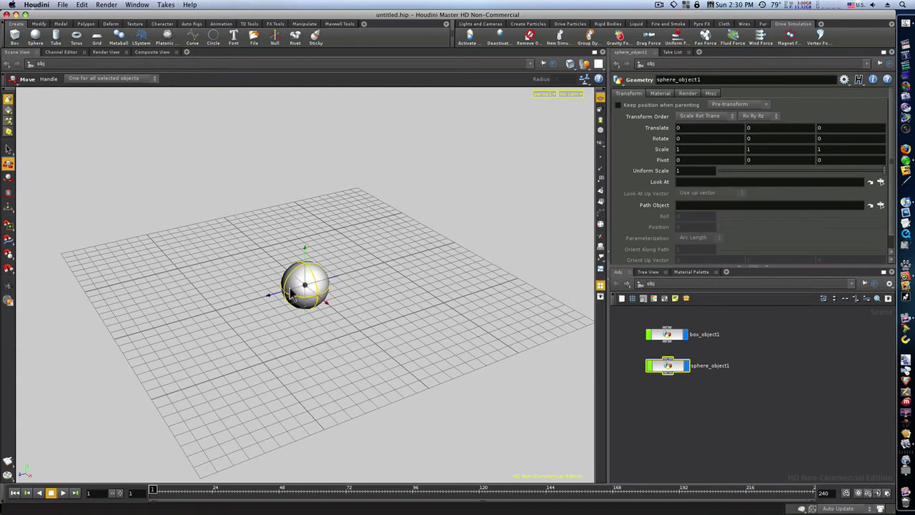
pyautogui.moveTo(302, 257); pyautogui.dragTo(307, 182)
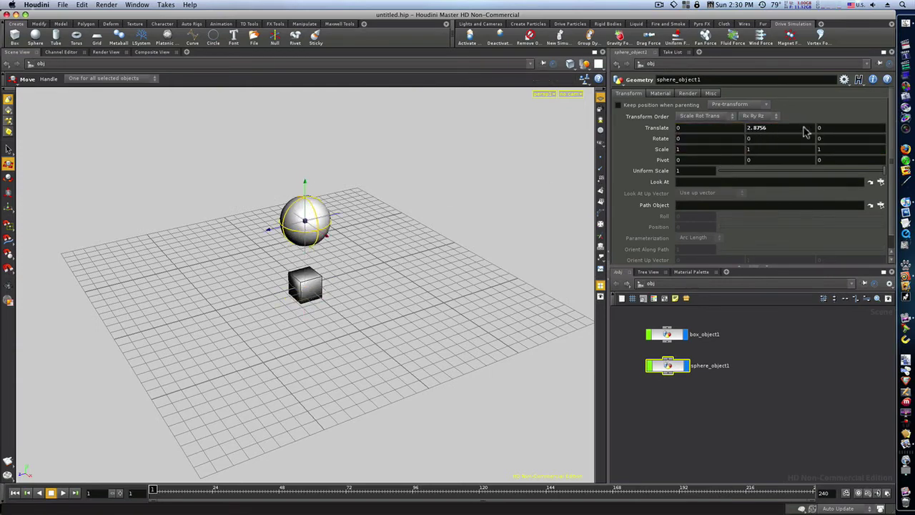
pyautogui.moveTo(784, 131); pyautogui.dragTo(849, 133, button='middle')
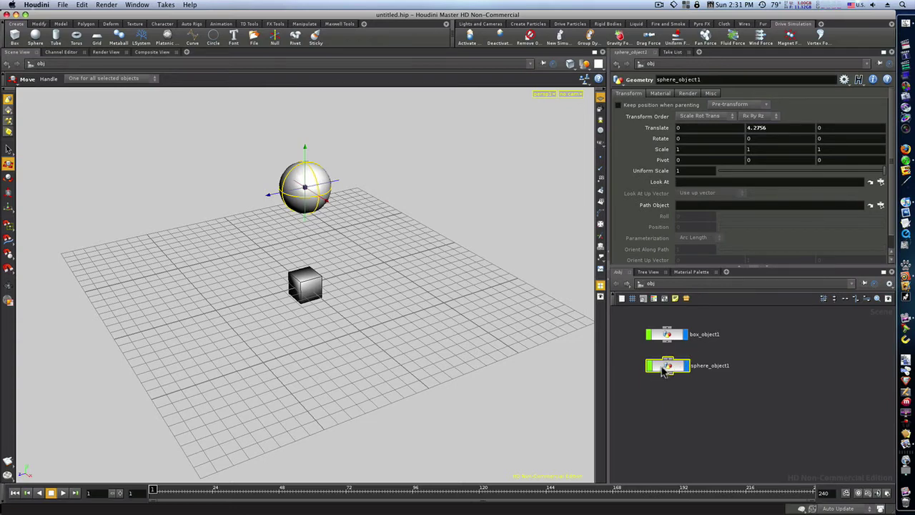
pyautogui.hotkey('ctrl', 'z')
pyautogui.hotkey('ctrl', 'z')
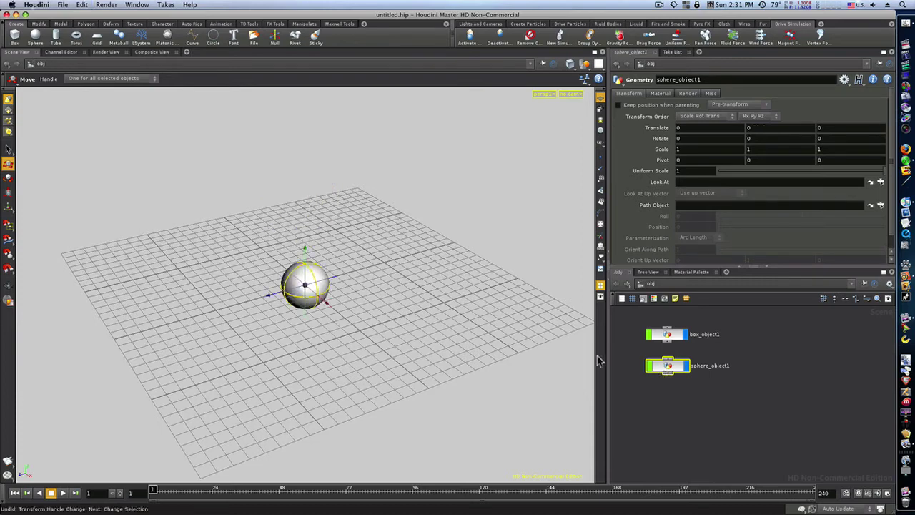
# Step: Append a Transform node to sphere1 inside sphere_object1, with a Z translation of 4.9, and display its result
pyautogui.doubleClick(668, 366)
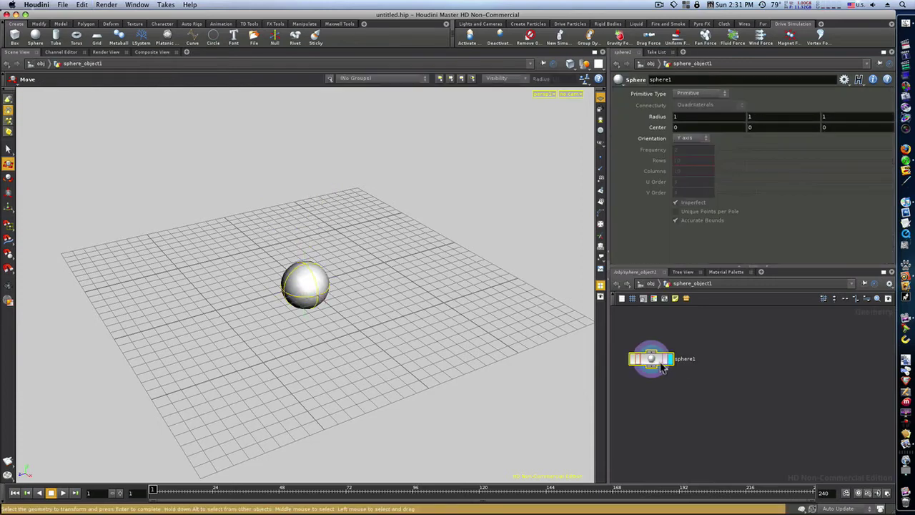
pyautogui.press('Tab')
pyautogui.write('Transform')
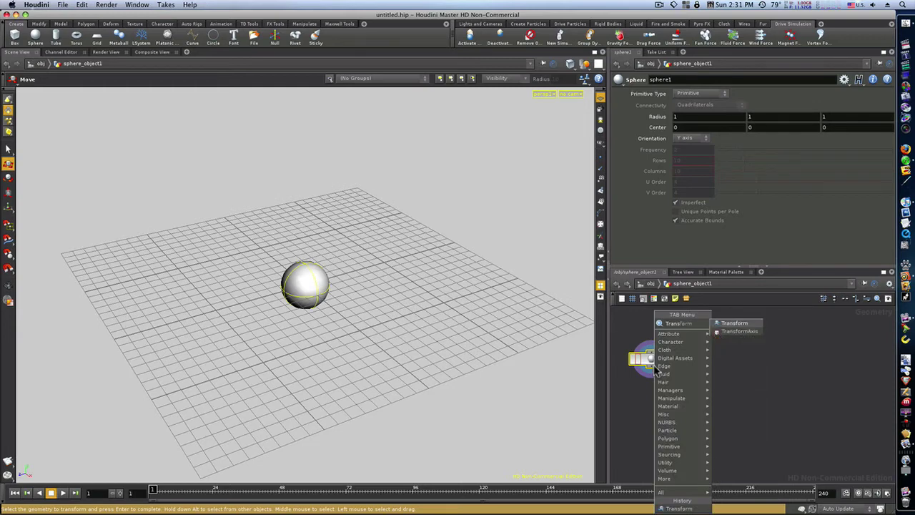
pyautogui.click(732, 323)
pyautogui.click(672, 404)
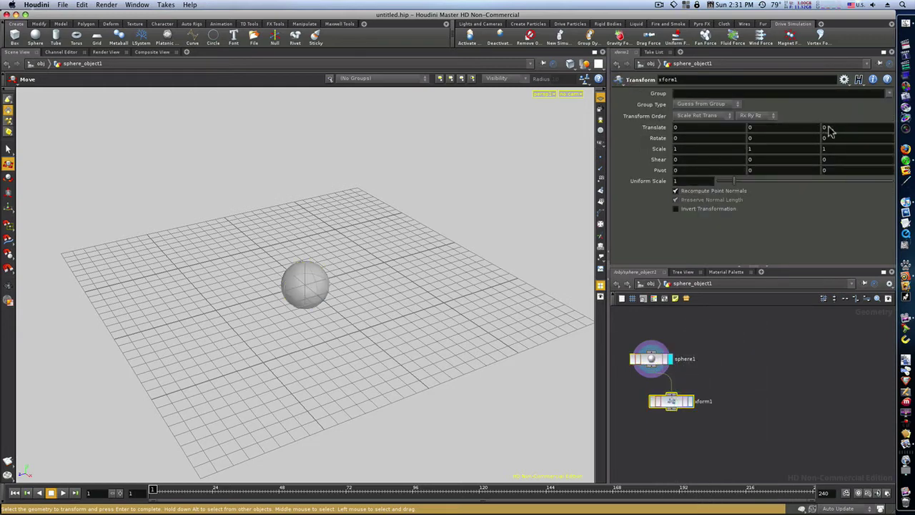
pyautogui.moveTo(829, 127)
pyautogui.mouseDown(button='middle')
pyautogui.moveTo(857, 130)
pyautogui.moveTo(829, 129)
pyautogui.mouseUp(button='middle')
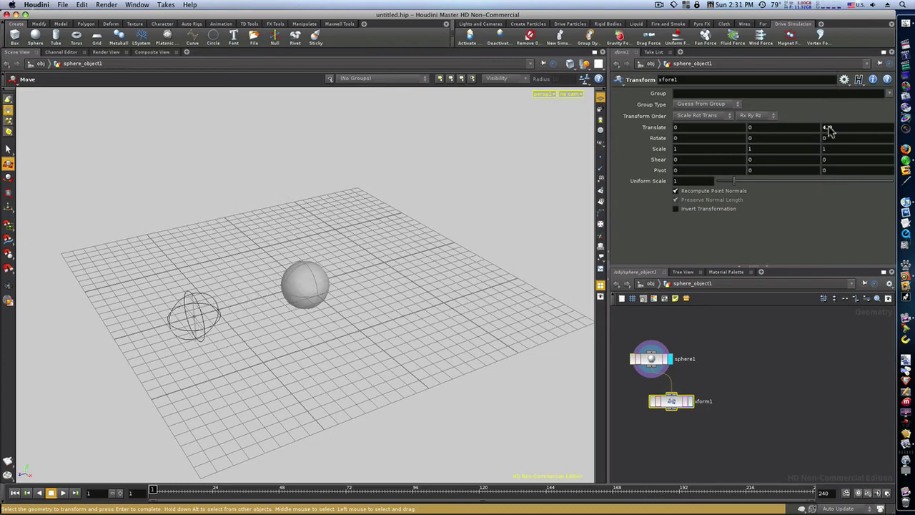
pyautogui.click(690, 402)
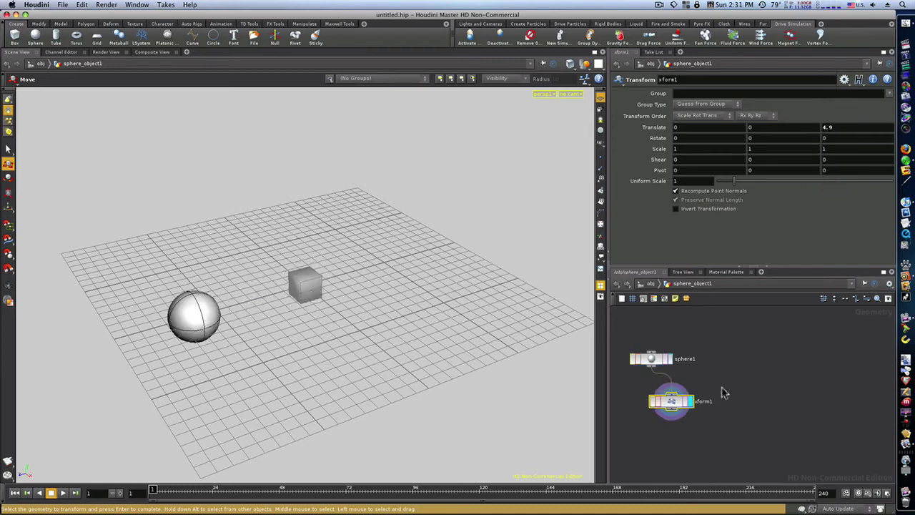
# Step: Return to the object level and delete the sphere_object1 container
pyautogui.click(651, 285)
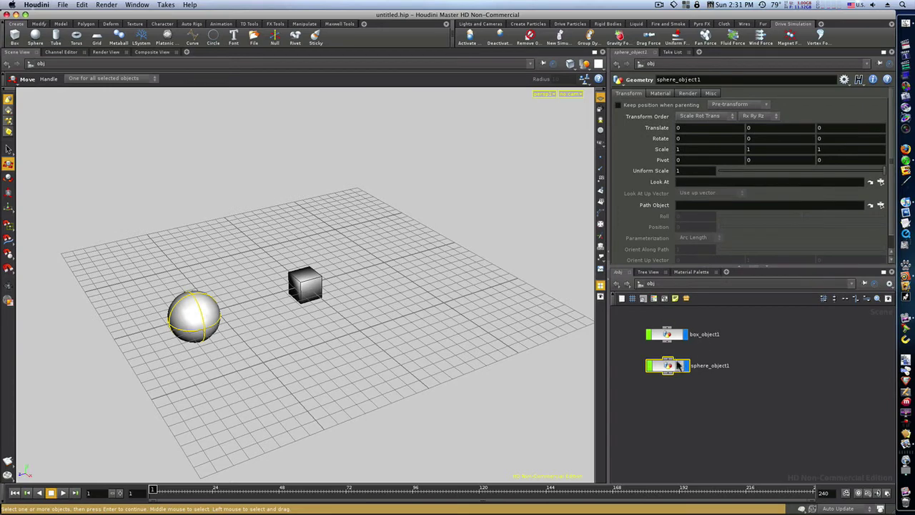
pyautogui.moveTo(678, 365); pyautogui.dragTo(768, 340)
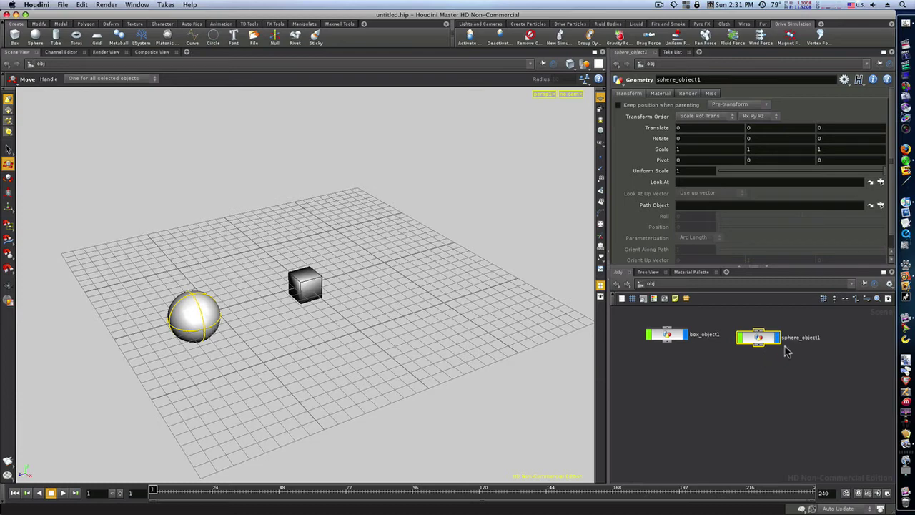
pyautogui.click(827, 330)
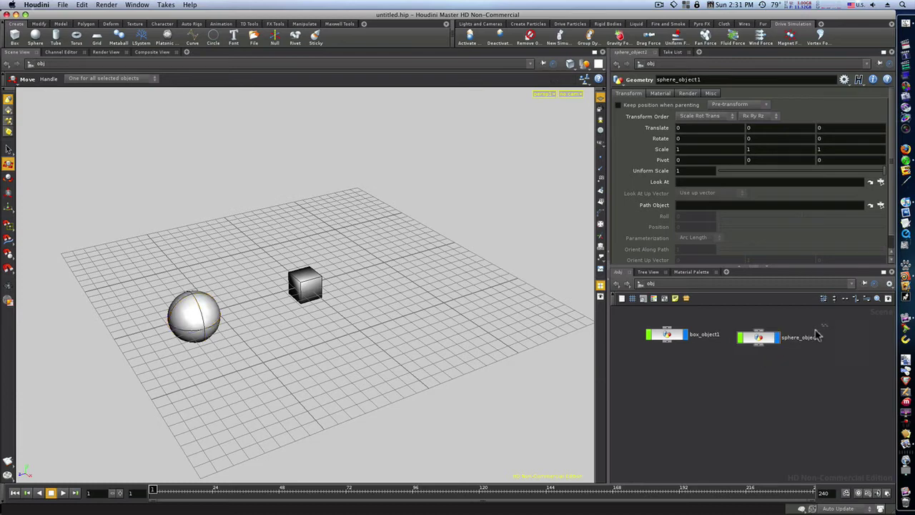
pyautogui.click(770, 355)
pyautogui.press('Delete')
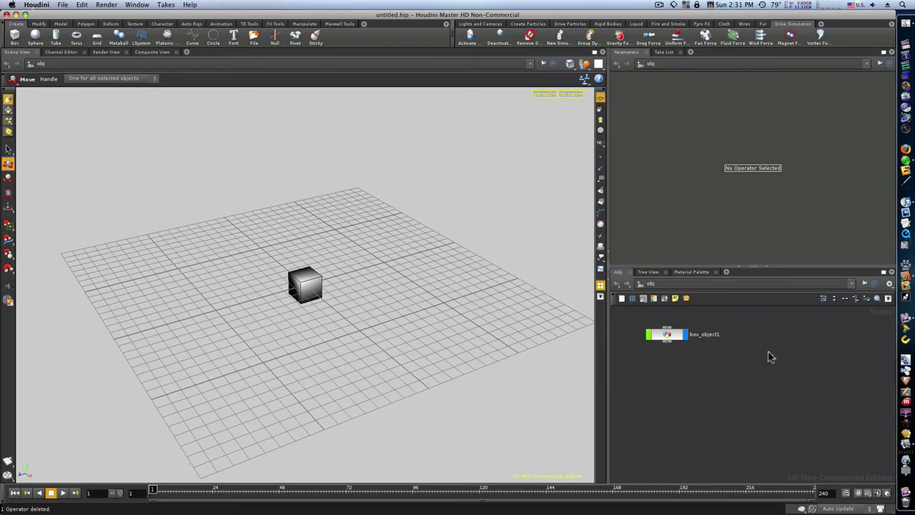
# Step: Add a Sphere node beside box1 inside box_object1 and display its result
pyautogui.doubleClick(664, 335)
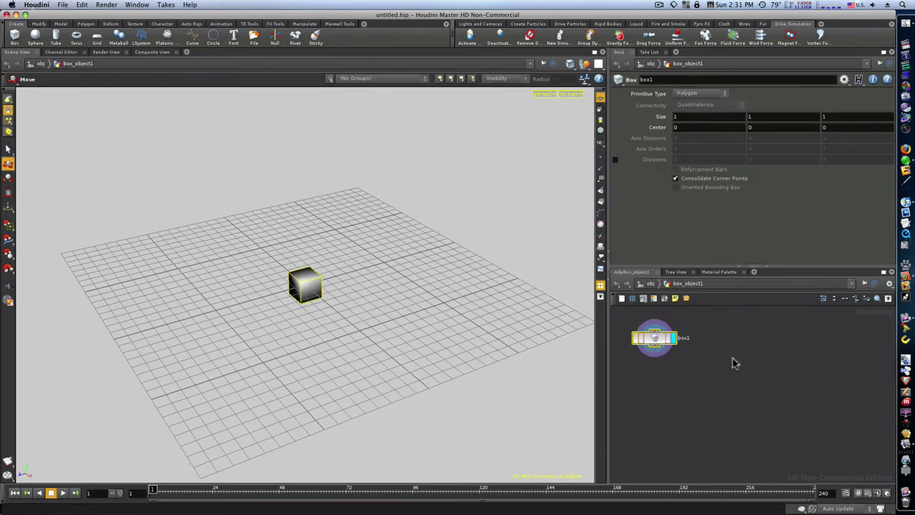
pyautogui.press('Tab')
pyautogui.write('Sphere')
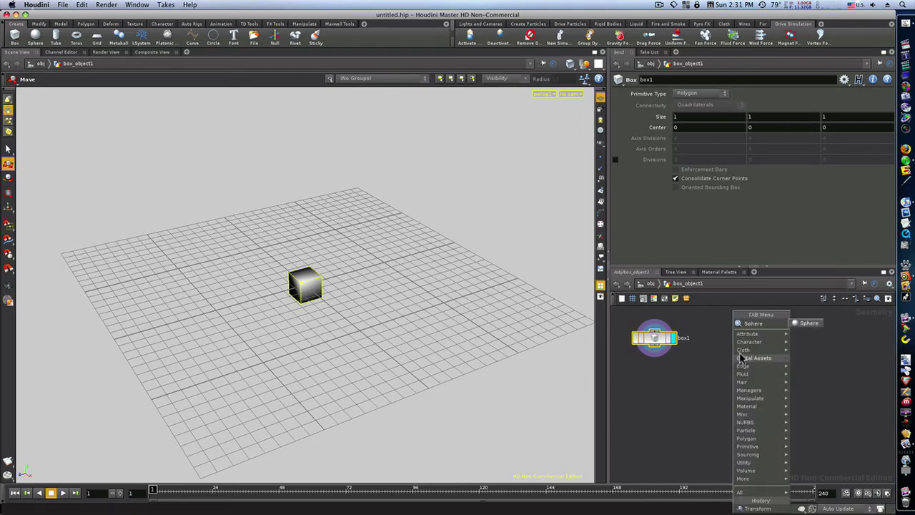
pyautogui.click(805, 326)
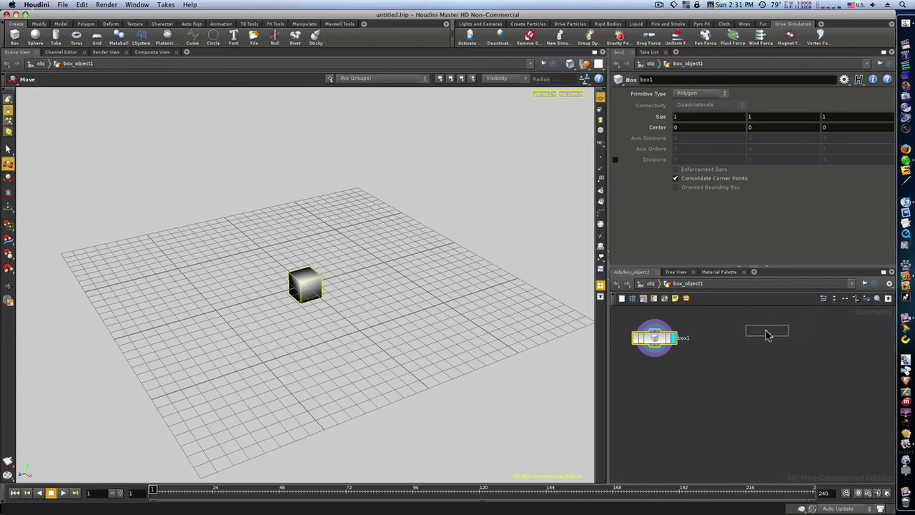
pyautogui.click(738, 337)
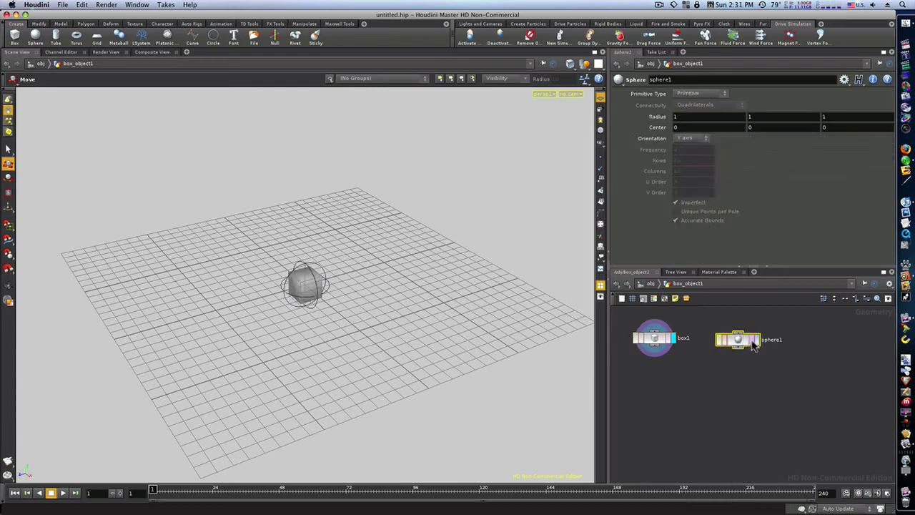
pyautogui.click(758, 343)
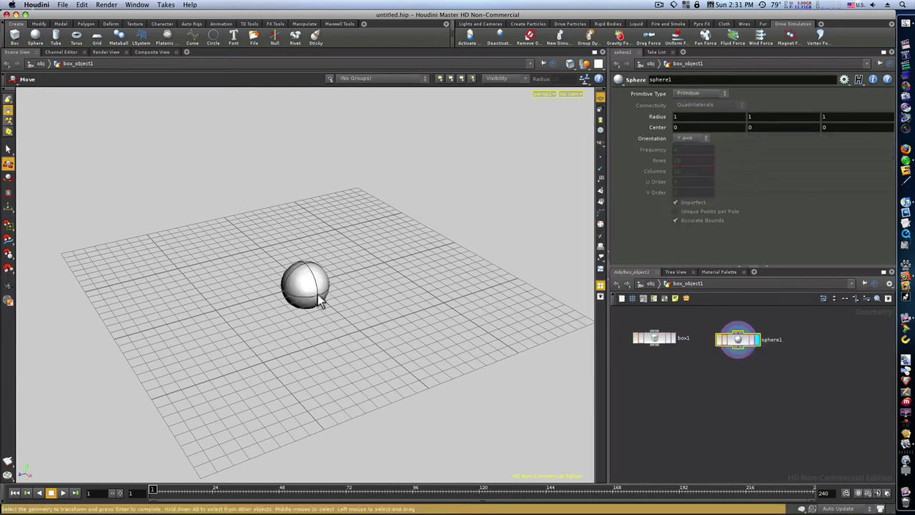
# Step: Append a Transform node to the sphere1 node in box_object1 and place it below
pyautogui.press('Tab')
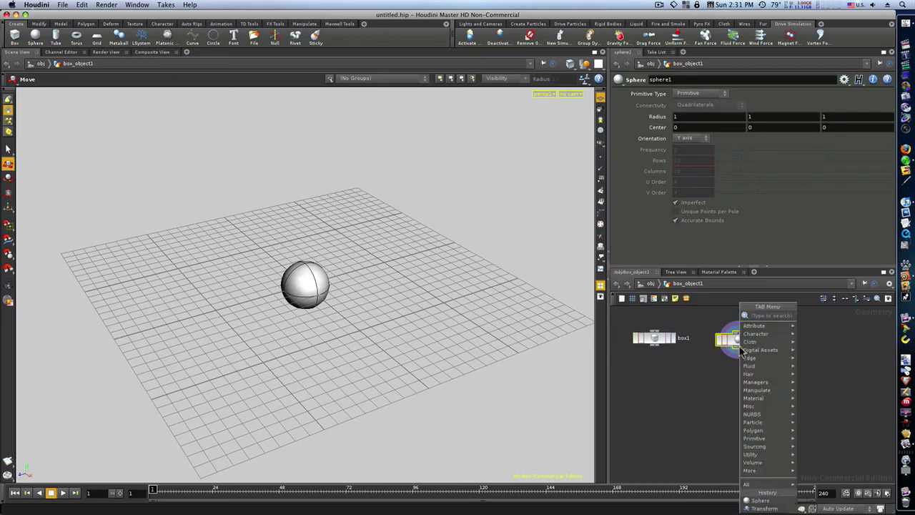
pyautogui.write('Transform')
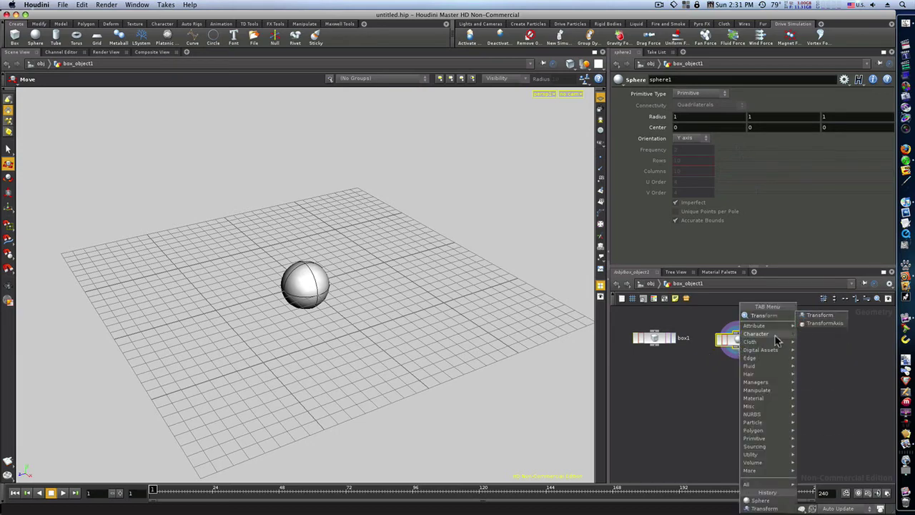
pyautogui.press('Return')
pyautogui.click(742, 395)
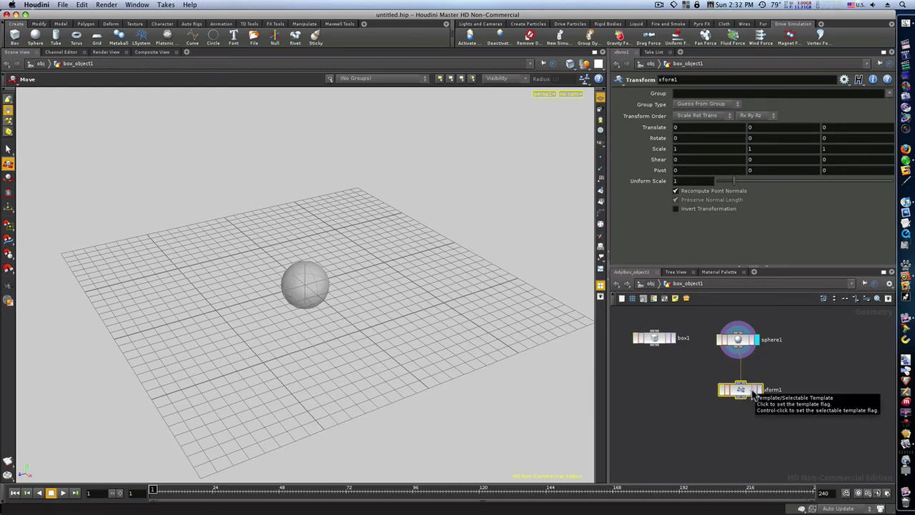
# Step: Display the result of xform1 and set its Z translation to 4
pyautogui.moveTo(752, 394); pyautogui.dragTo(750, 392)
pyautogui.click(758, 390)
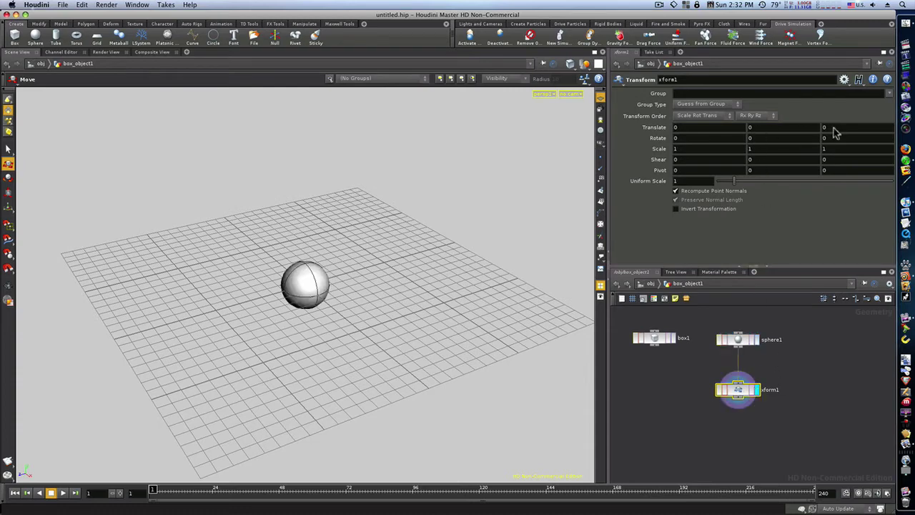
pyautogui.moveTo(833, 128)
pyautogui.mouseDown(button='middle')
pyautogui.moveTo(893, 135)
pyautogui.moveTo(836, 133)
pyautogui.mouseUp(button='middle')
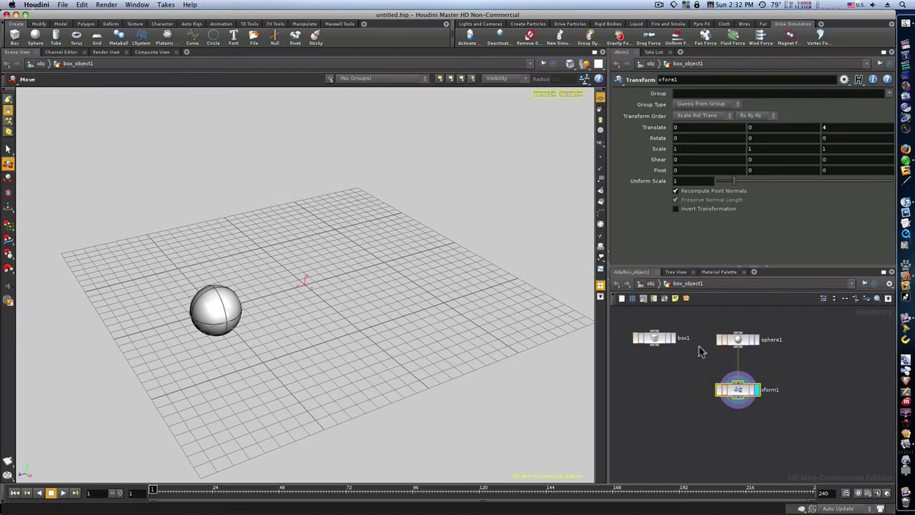
# Step: Display box1 and compare the contents of box_object1 with what appears at the object level, ending back inside the container
pyautogui.click(676, 340)
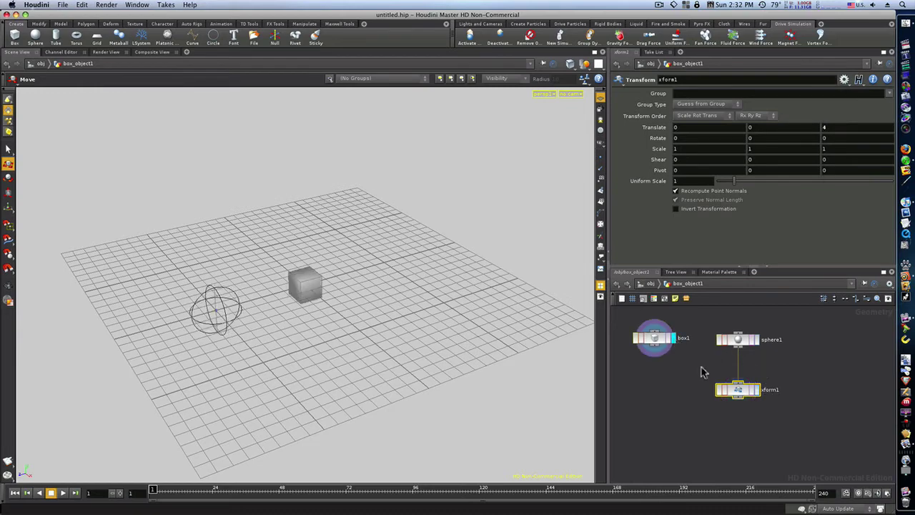
pyautogui.click(616, 284)
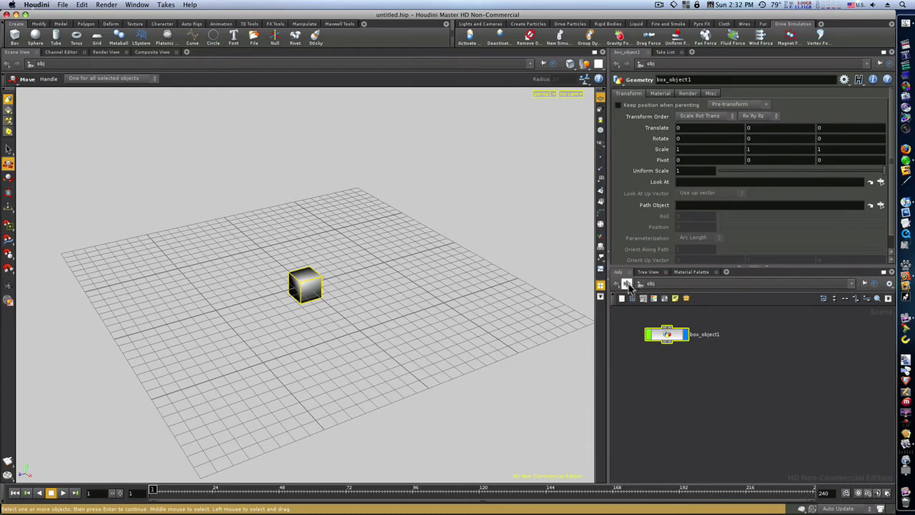
pyautogui.click(628, 284)
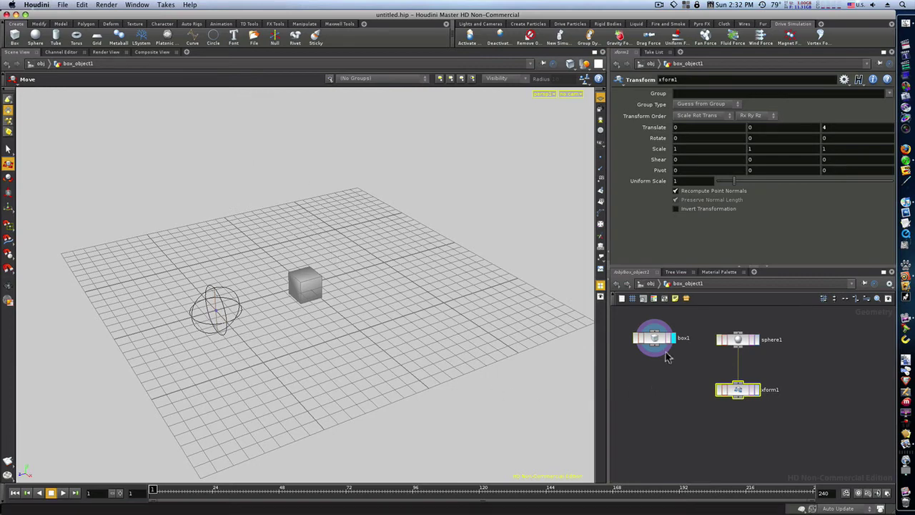
pyautogui.click(617, 286)
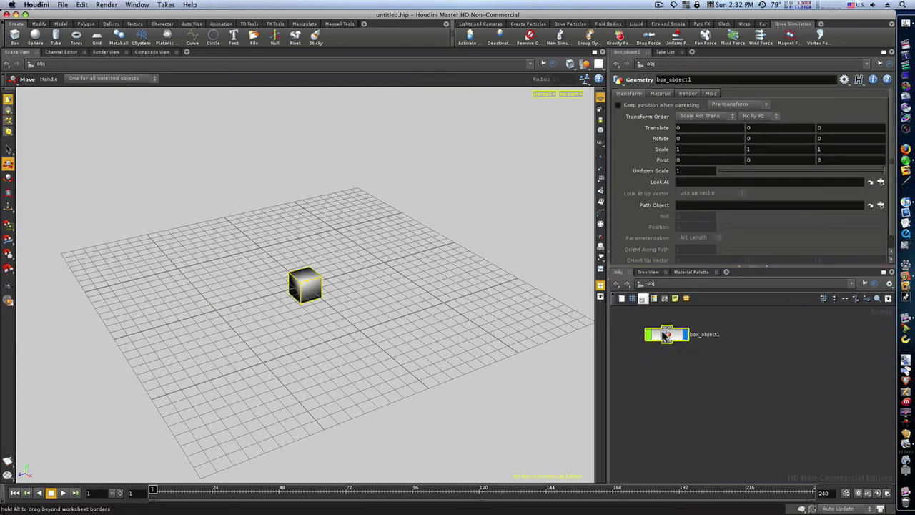
pyautogui.doubleClick(664, 334)
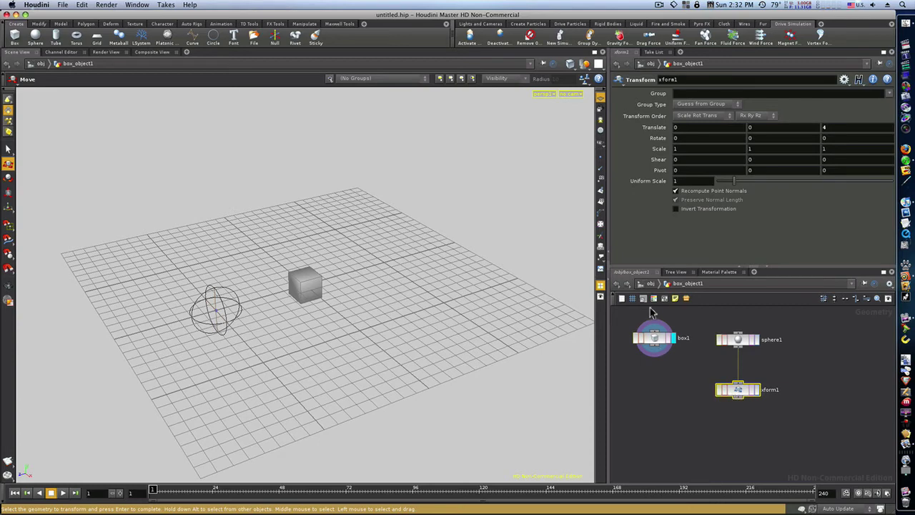
pyautogui.click(616, 284)
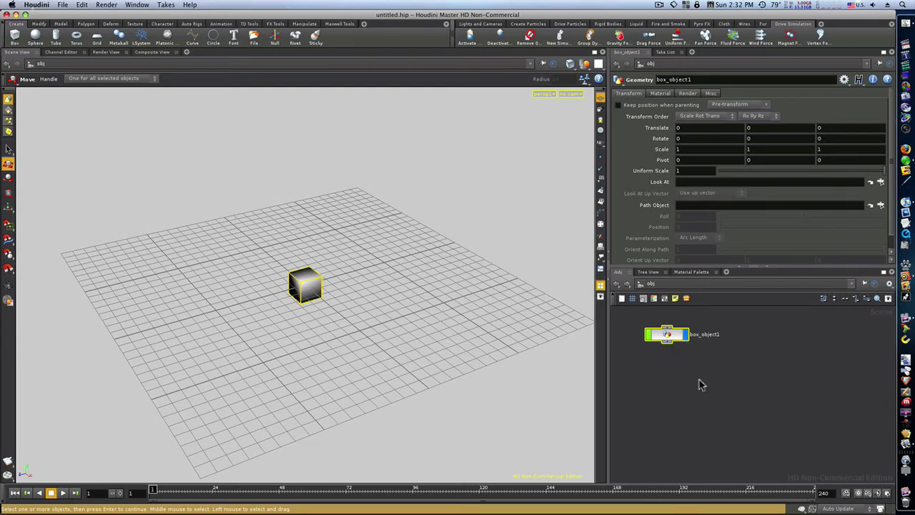
pyautogui.doubleClick(678, 336)
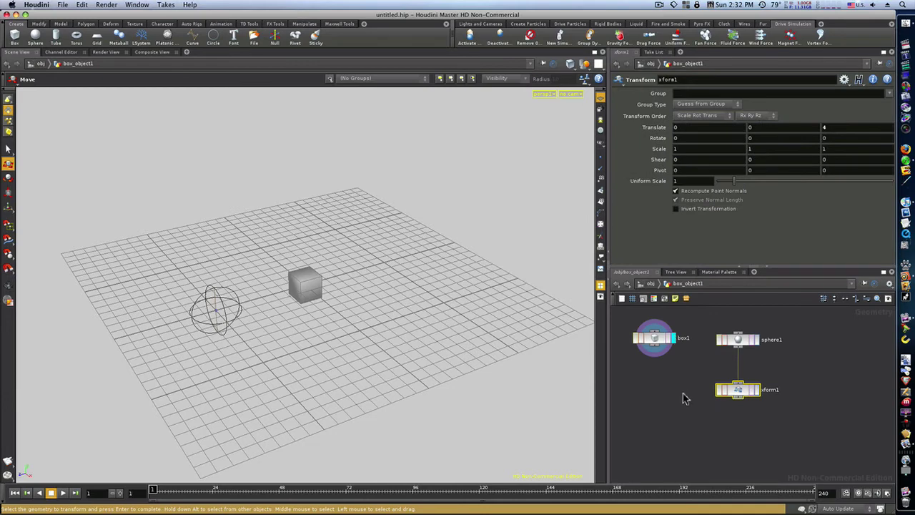
# Step: Add a Merge node below that combines box1 and xform1, and display its result
pyautogui.click(758, 390)
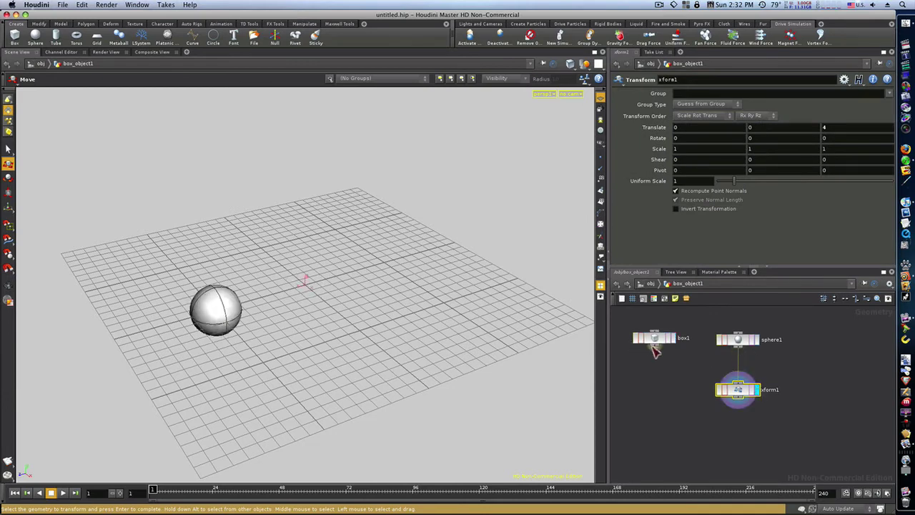
pyautogui.press('Tab')
pyautogui.write('Merge')
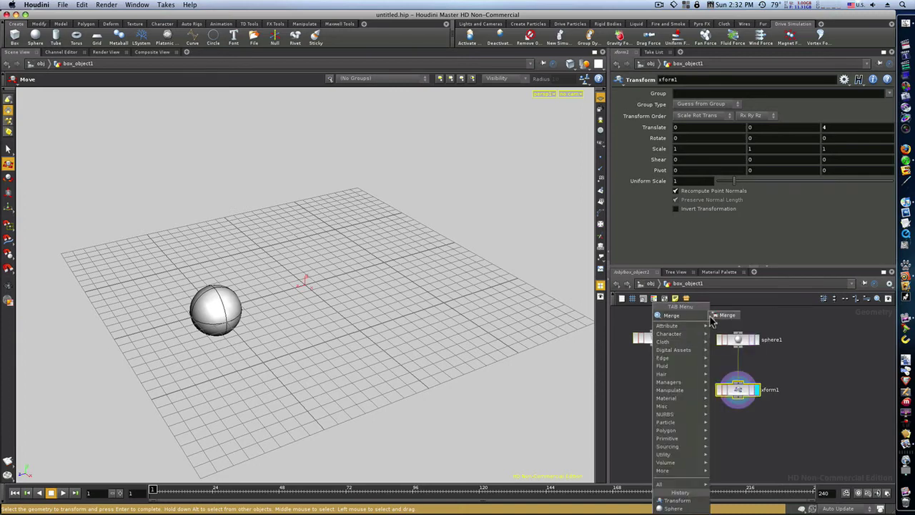
pyautogui.click(720, 317)
pyautogui.click(670, 418)
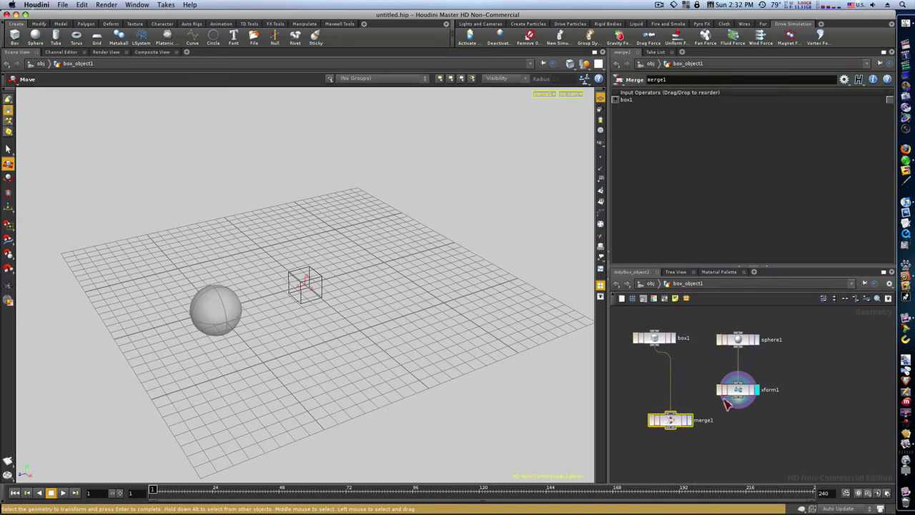
pyautogui.moveTo(737, 405); pyautogui.dragTo(676, 412)
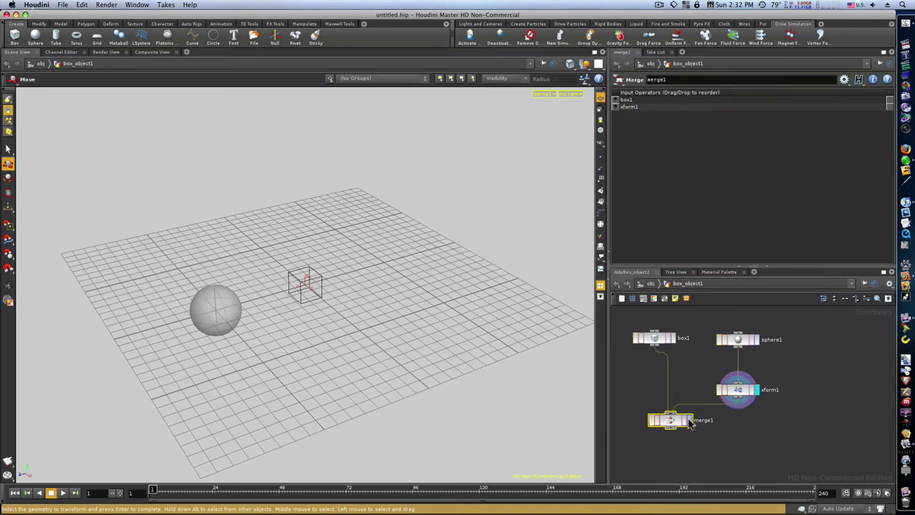
pyautogui.click(689, 420)
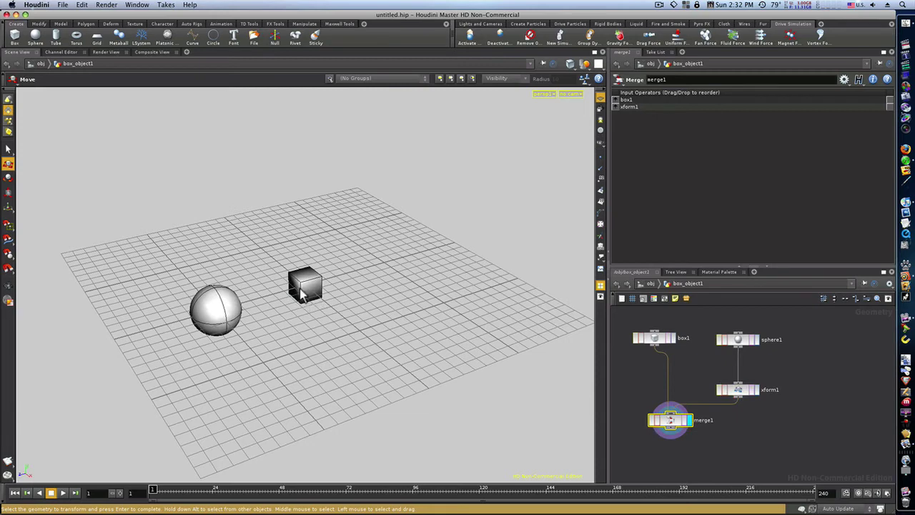
# Step: Try selecting the box and the sphere separately in the viewport as primitives for an Edit node after merge1
pyautogui.moveTo(333, 263); pyautogui.dragTo(294, 319)
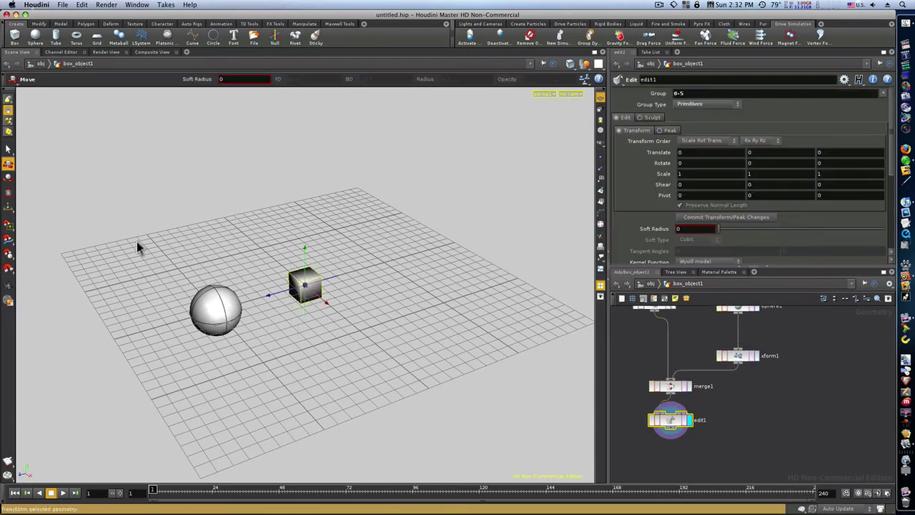
pyautogui.moveTo(141, 249); pyautogui.dragTo(260, 361)
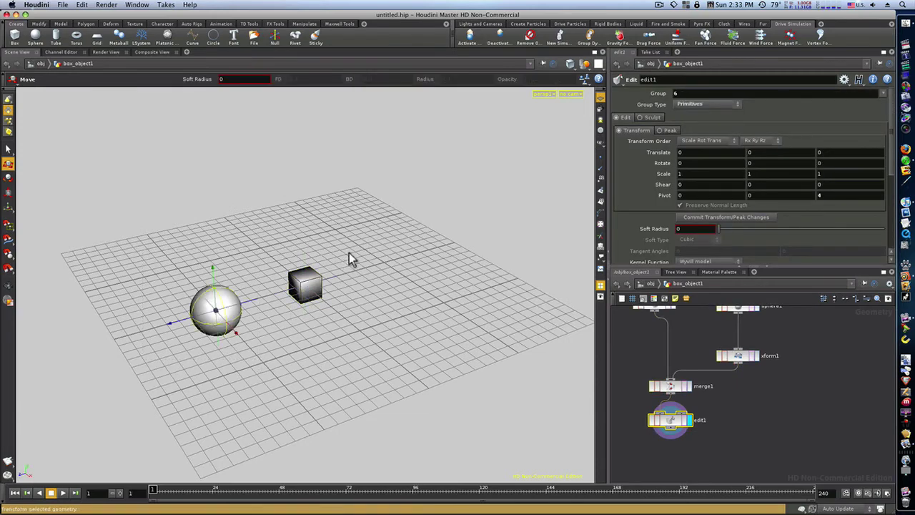
pyautogui.moveTo(349, 252); pyautogui.dragTo(292, 317)
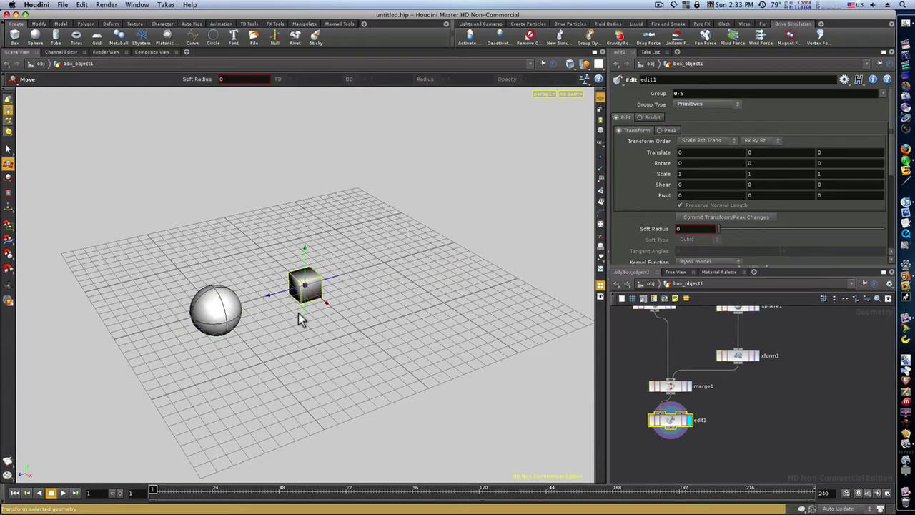
# Step: Rename the box_object1 container to bridge1 at the object level and go back inside it
pyautogui.click(641, 284)
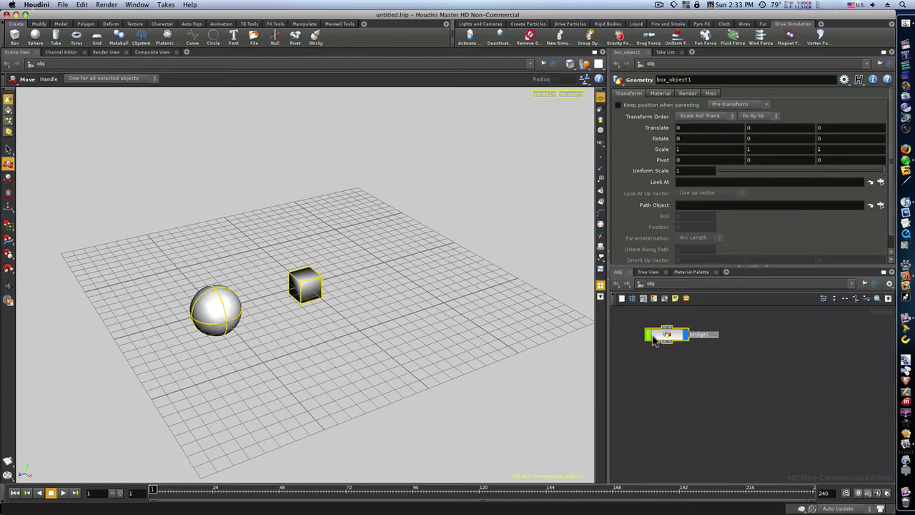
pyautogui.press('Return')
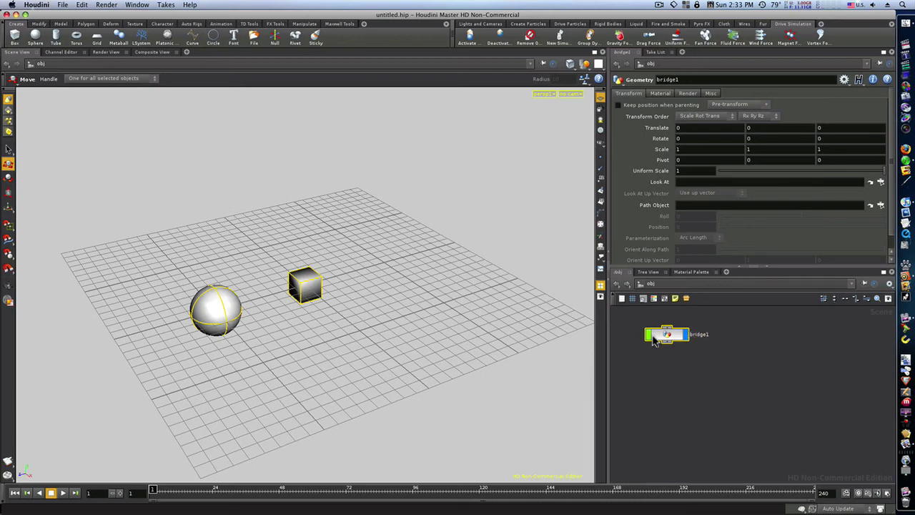
pyautogui.doubleClick(655, 340)
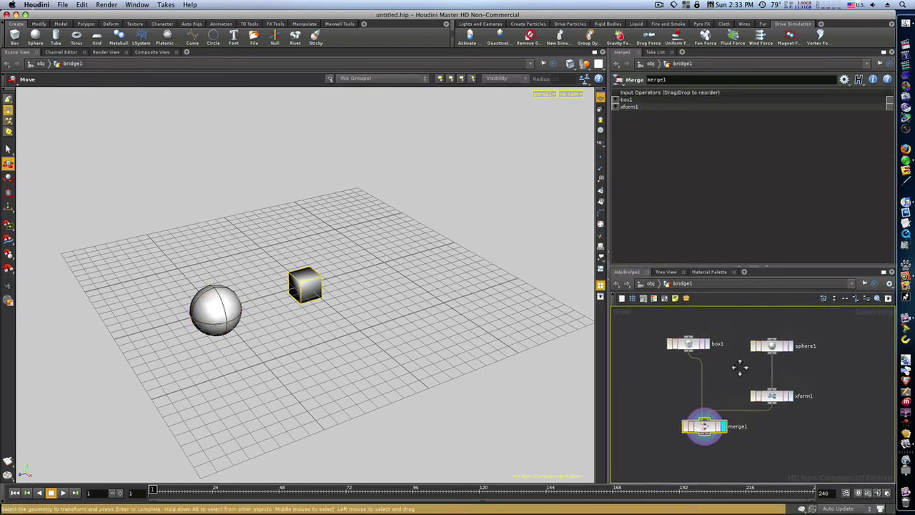
# Step: Review the box1 and sphere1 nodes, and with xform1 displayed set its translation to Y 3.1 and Z 4.7
pyautogui.click(700, 346)
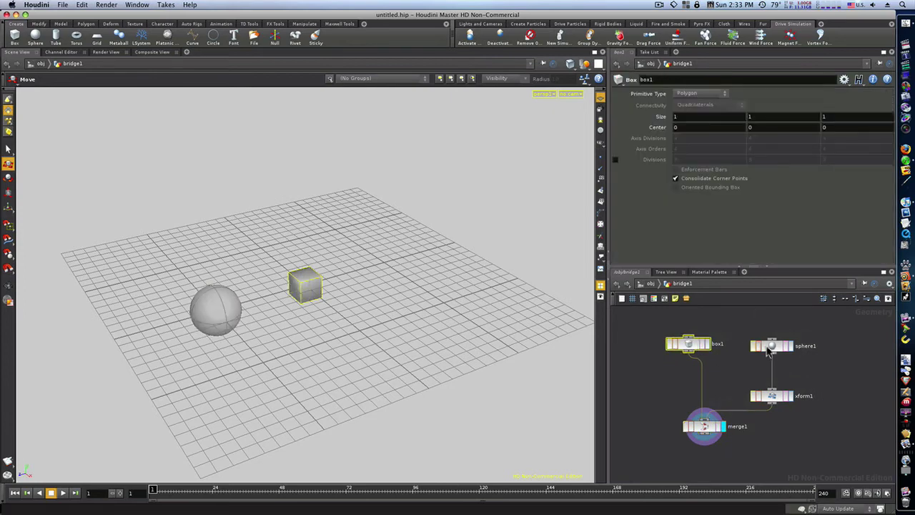
pyautogui.click(769, 347)
pyautogui.click(773, 397)
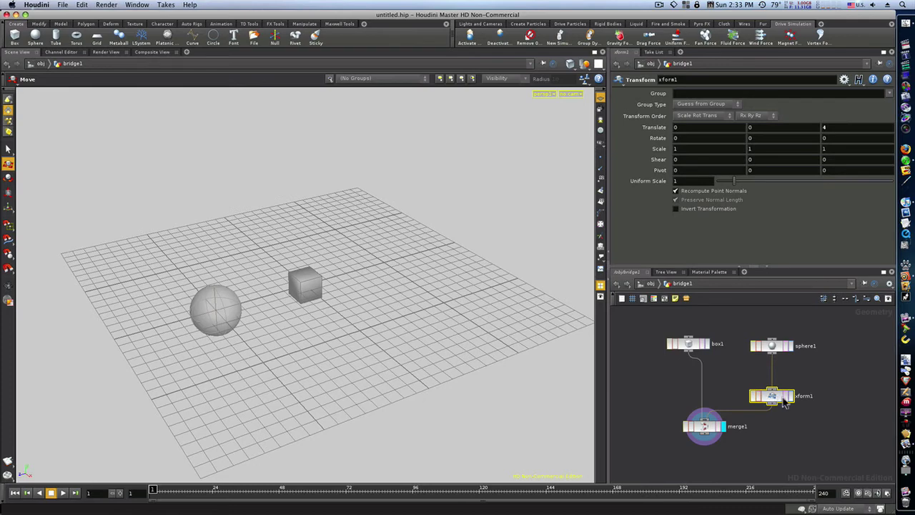
pyautogui.click(791, 396)
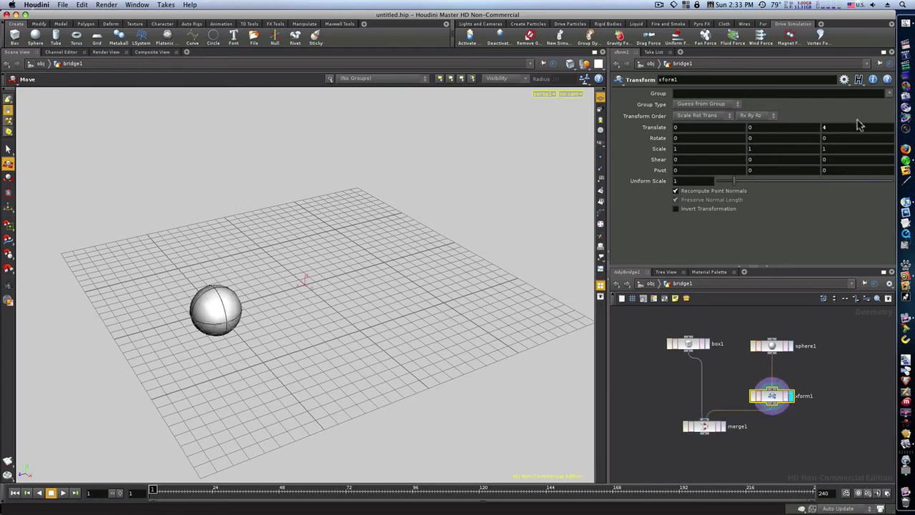
pyautogui.moveTo(847, 128); pyautogui.dragTo(792, 131, button='middle')
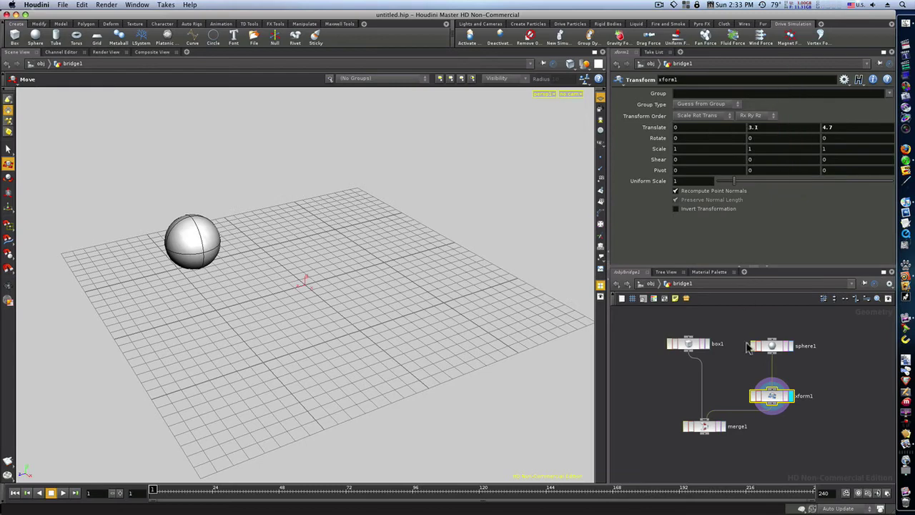
# Step: Place xform1 closer beneath sphere1 and display the result of merge1 with that node selected
pyautogui.moveTo(783, 394); pyautogui.dragTo(783, 376)
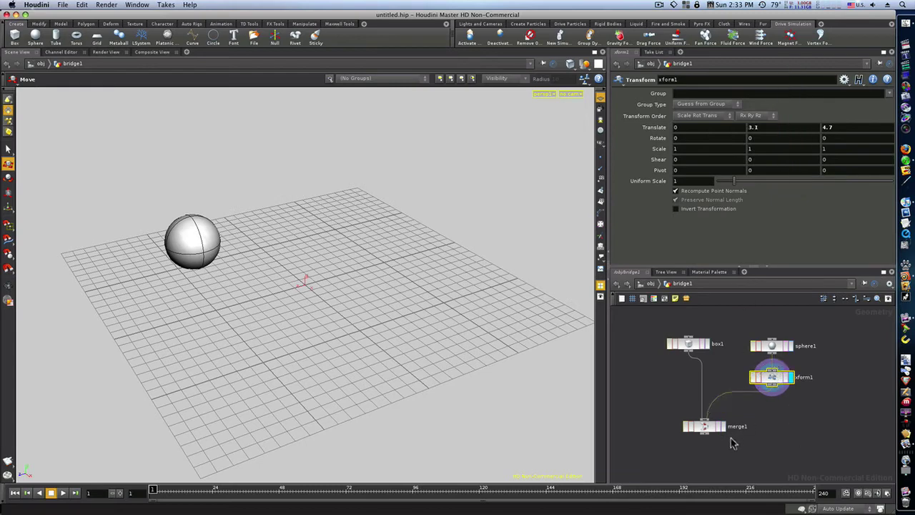
pyautogui.click(724, 429)
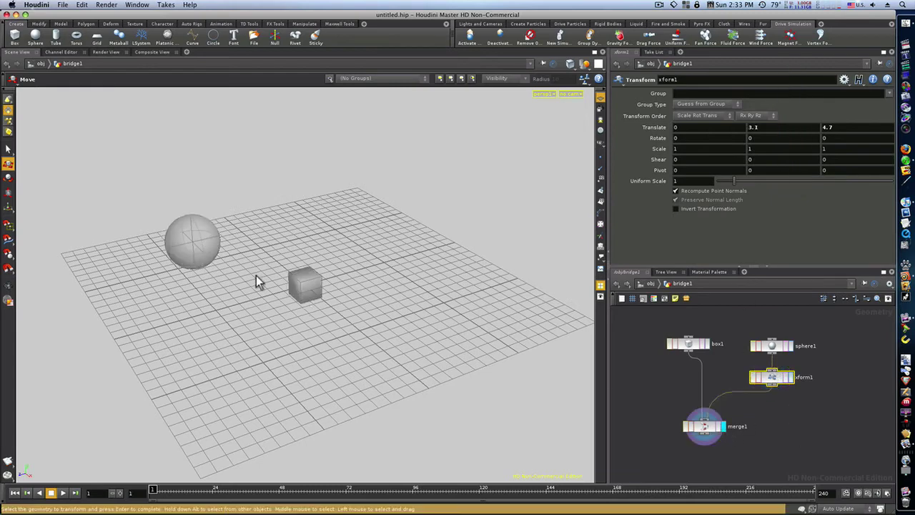
pyautogui.click(703, 427)
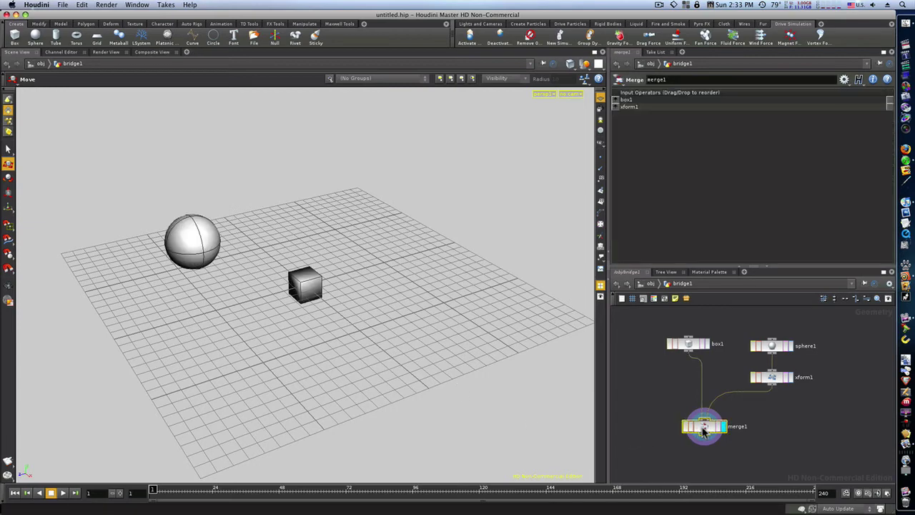
# Step: Insert an Edit node between box1 and merge1, and move the box to about Y 2.31 and Z -2.27
pyautogui.click(695, 345)
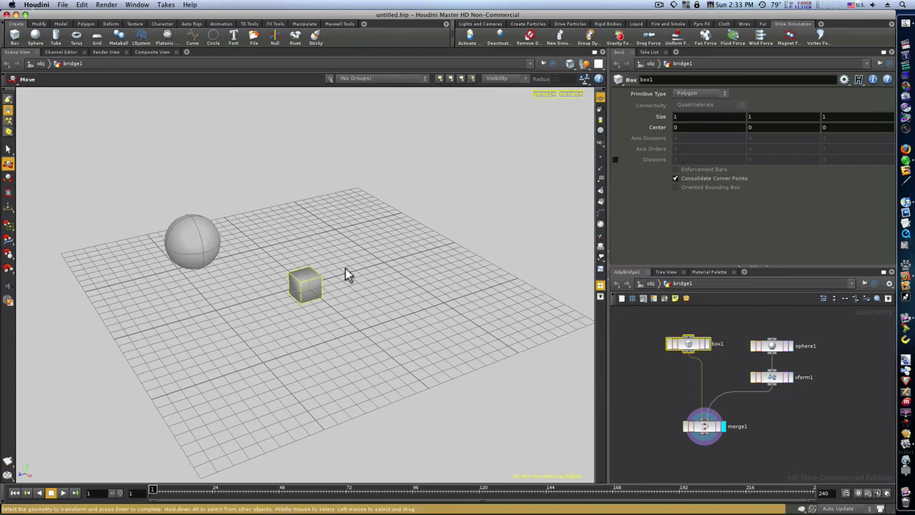
pyautogui.press('Return')
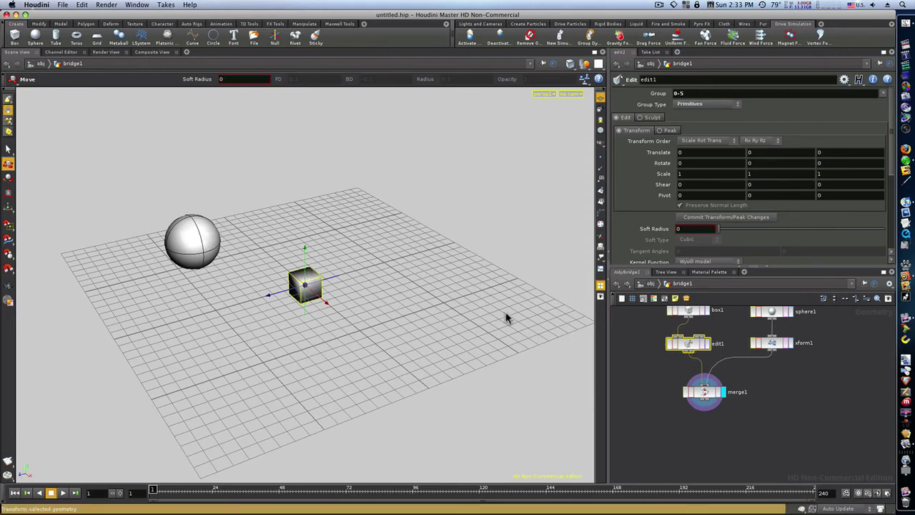
pyautogui.moveTo(305, 252); pyautogui.dragTo(310, 197)
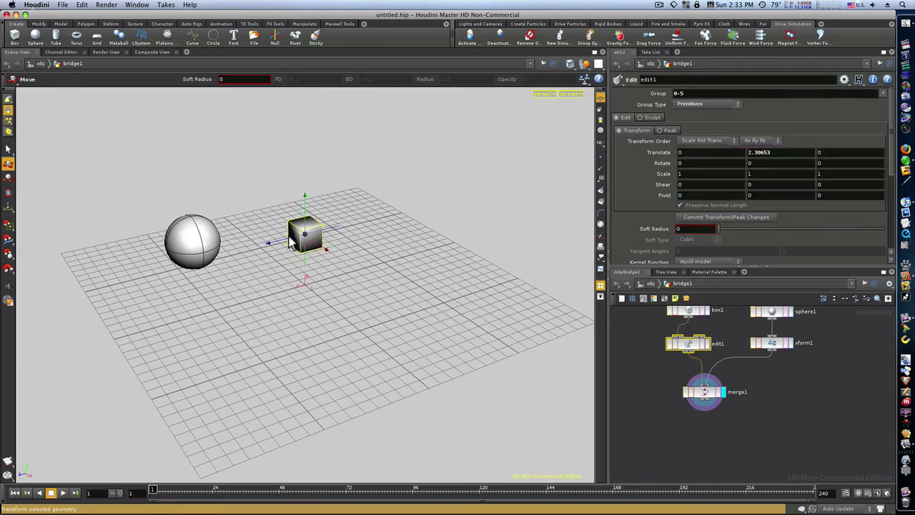
pyautogui.moveTo(290, 243); pyautogui.dragTo(339, 236)
pyautogui.moveTo(749, 444); pyautogui.dragTo(748, 464, button='middle')
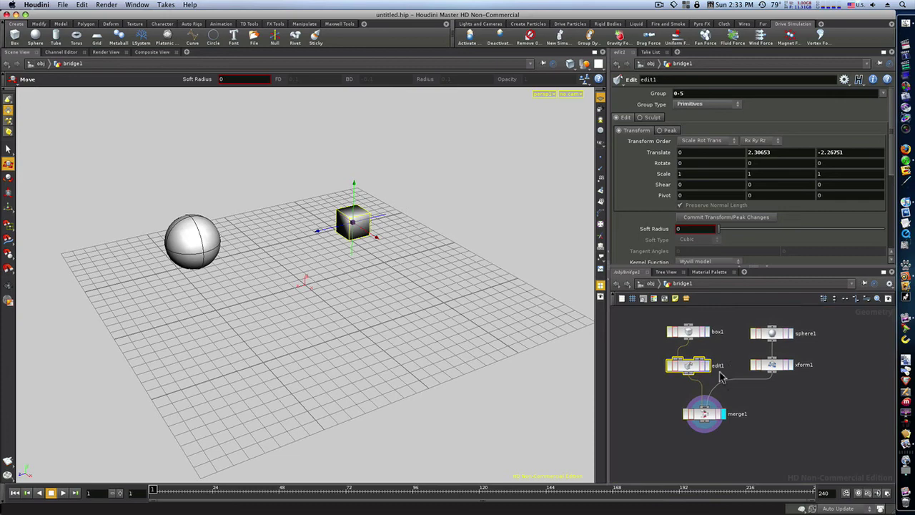
# Step: Compare box1 with edit1 and sphere1 with xform1 by alternating their display and showing the other node as a template
pyautogui.click(706, 332)
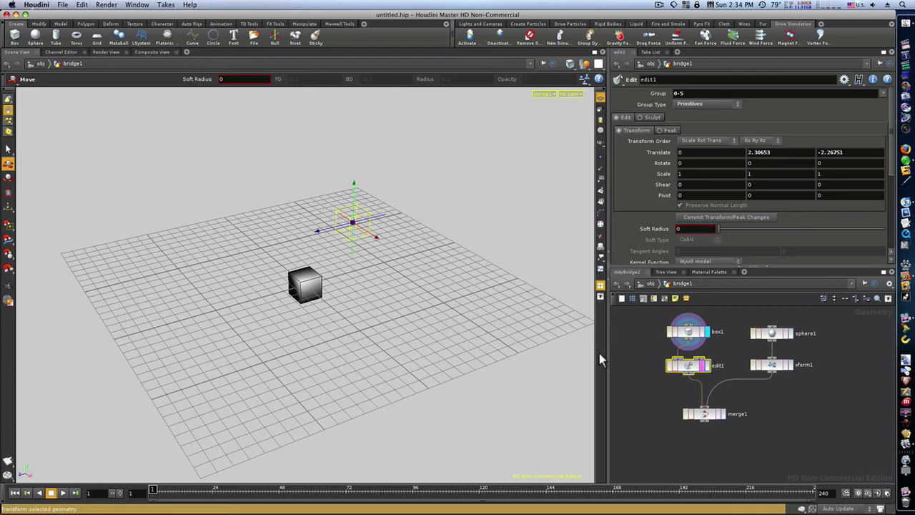
pyautogui.click(708, 369)
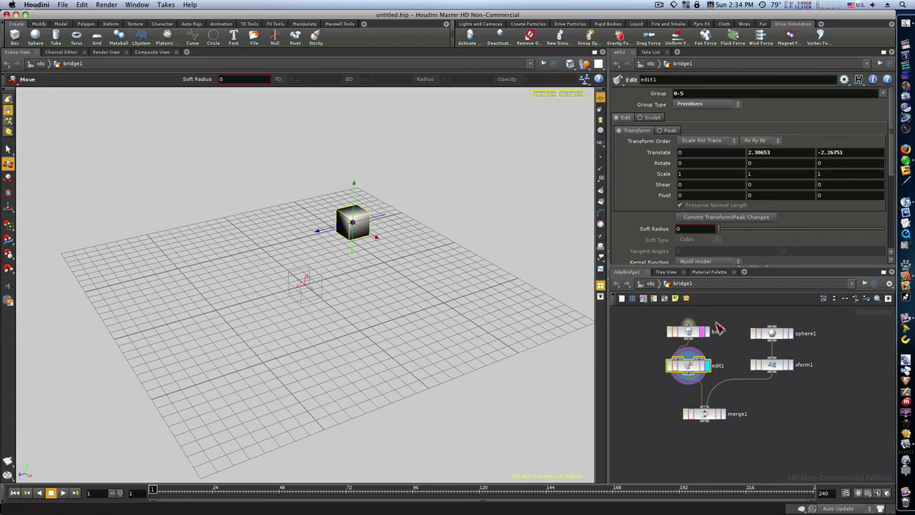
pyautogui.click(791, 333)
pyautogui.click(791, 365)
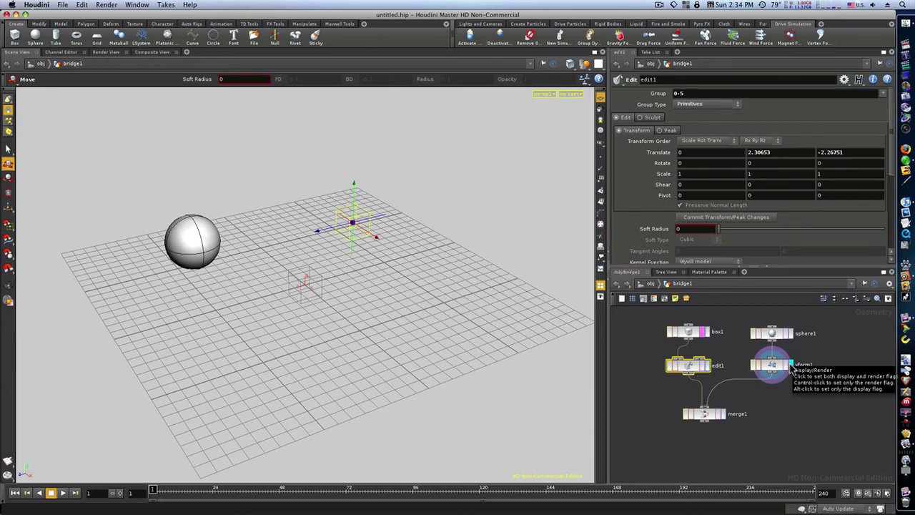
pyautogui.click(786, 333)
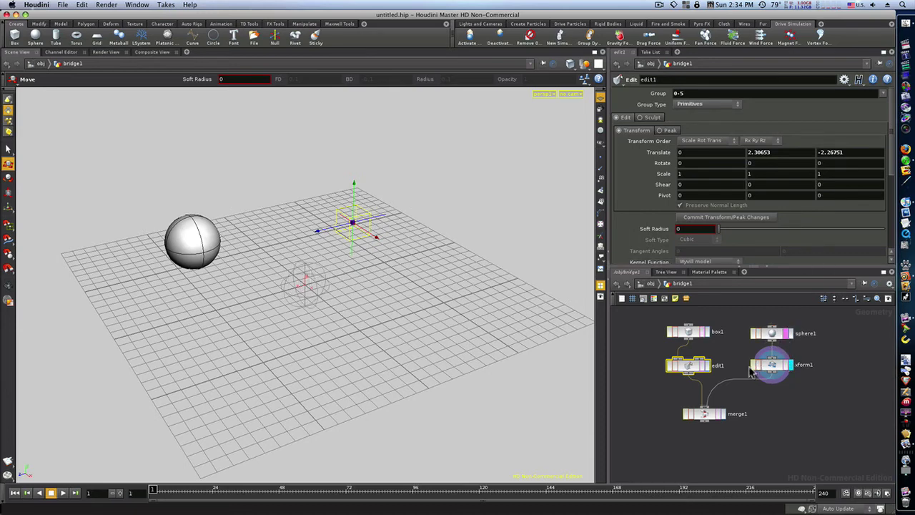
# Step: Display merge1, compare its result with box1, xform1 and edit1 as templates in turn, and select merge1
pyautogui.click(723, 415)
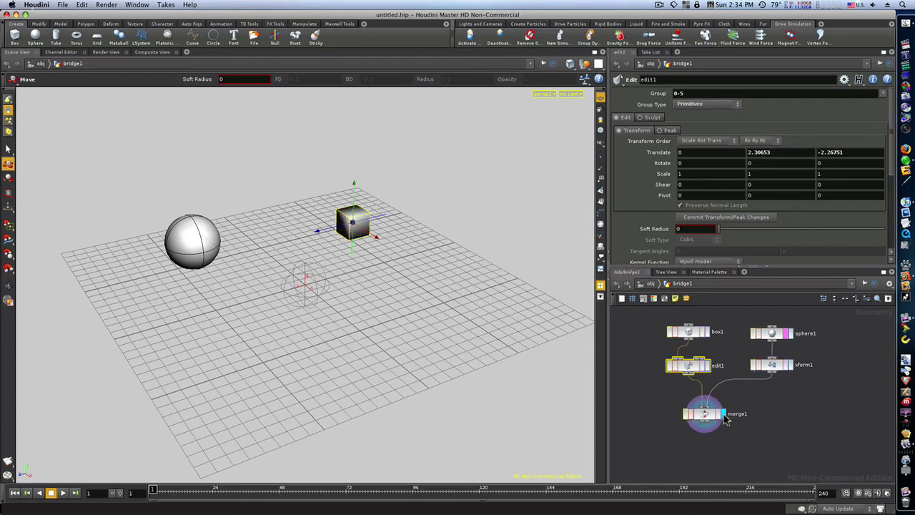
pyautogui.click(703, 333)
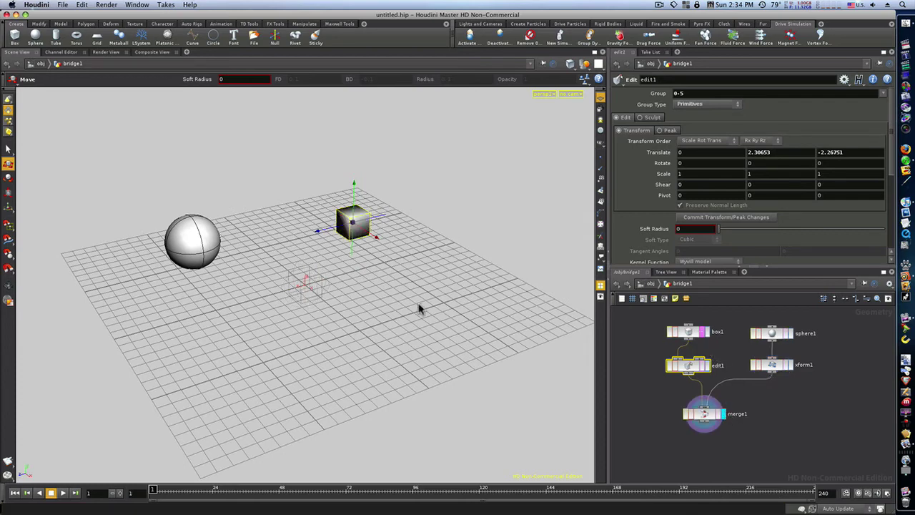
pyautogui.click(786, 366)
pyautogui.click(703, 366)
pyautogui.click(708, 418)
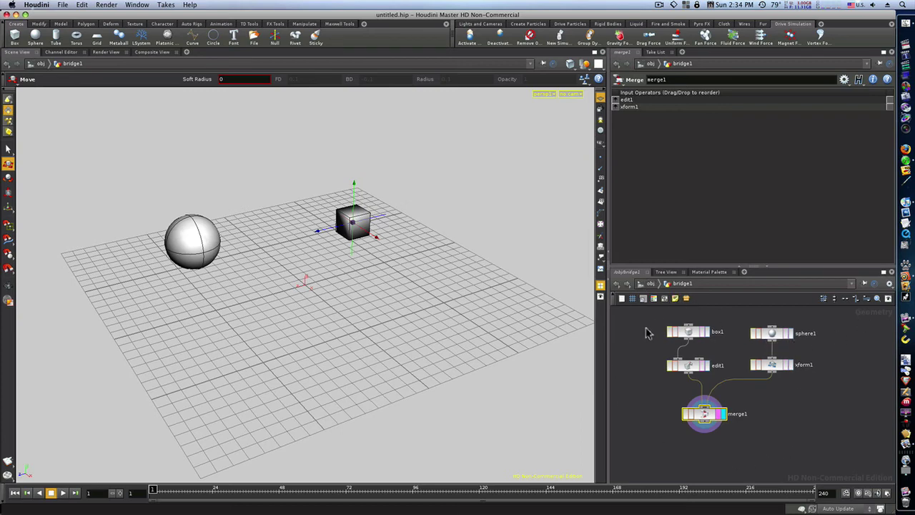
# Step: Return to the object level and reposition the bridge1 container in the network
pyautogui.click(619, 285)
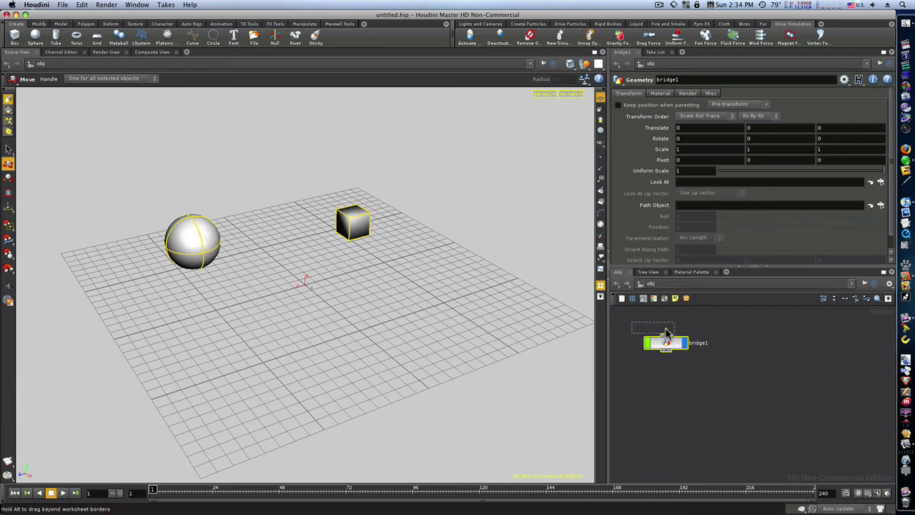
pyautogui.moveTo(666, 341); pyautogui.dragTo(651, 323)
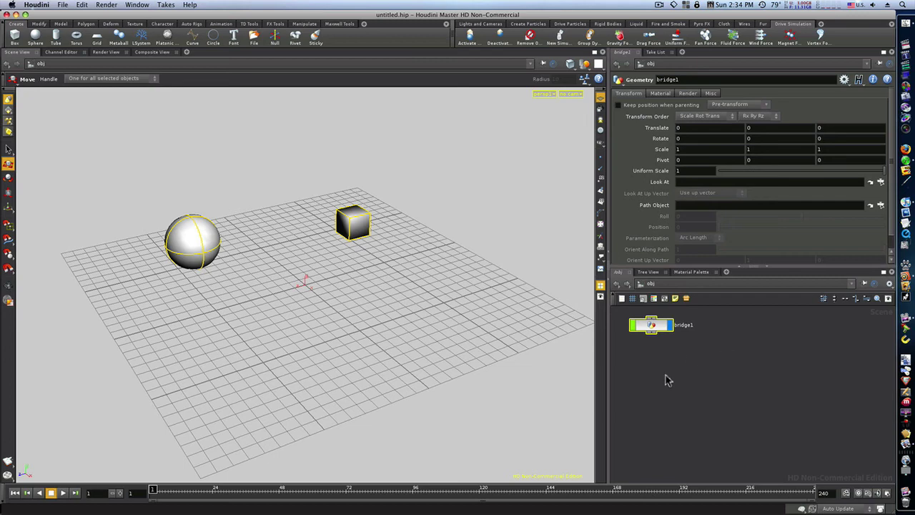
# Step: Create a box object at the scene origin and delete its container again
pyautogui.click(14, 36)
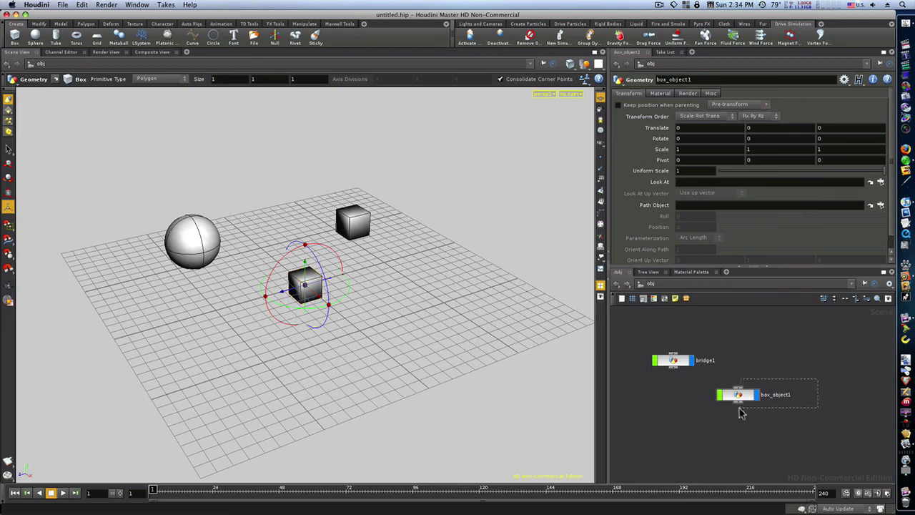
pyautogui.press('Delete')
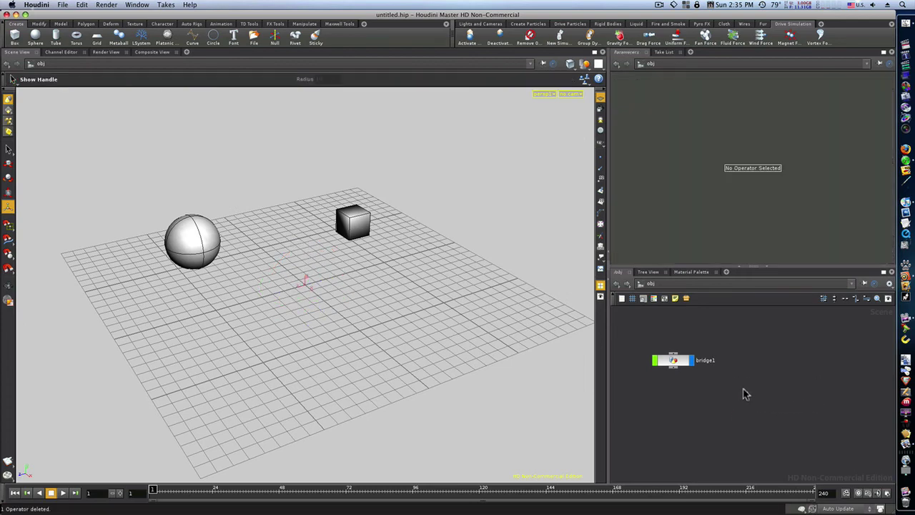
# Step: Add an empty Geometry container below bridge1 in the object network and enter it
pyautogui.press('Tab')
pyautogui.moveTo(750, 385)
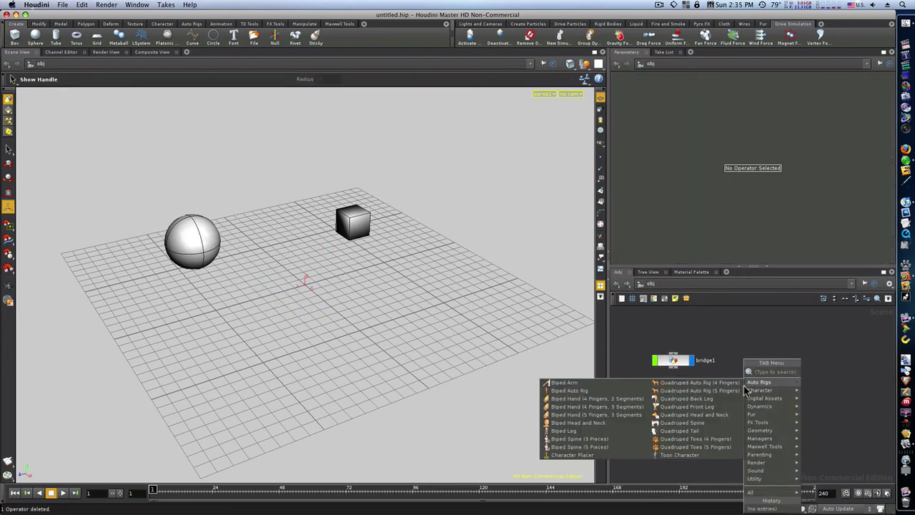
pyautogui.write('Geometry')
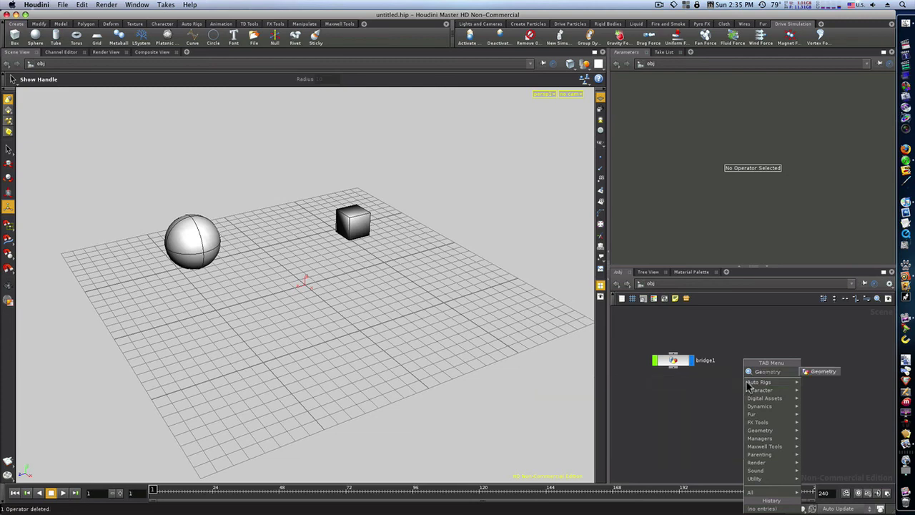
pyautogui.click(808, 371)
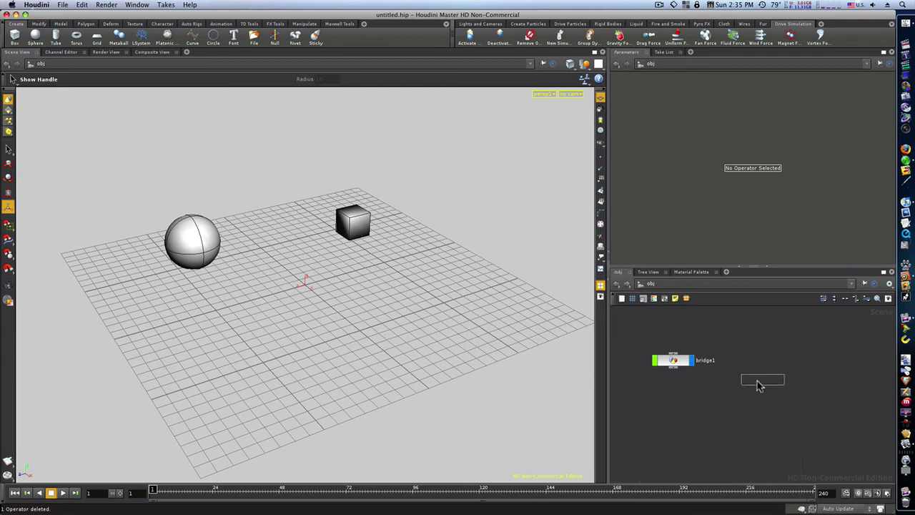
pyautogui.click(747, 392)
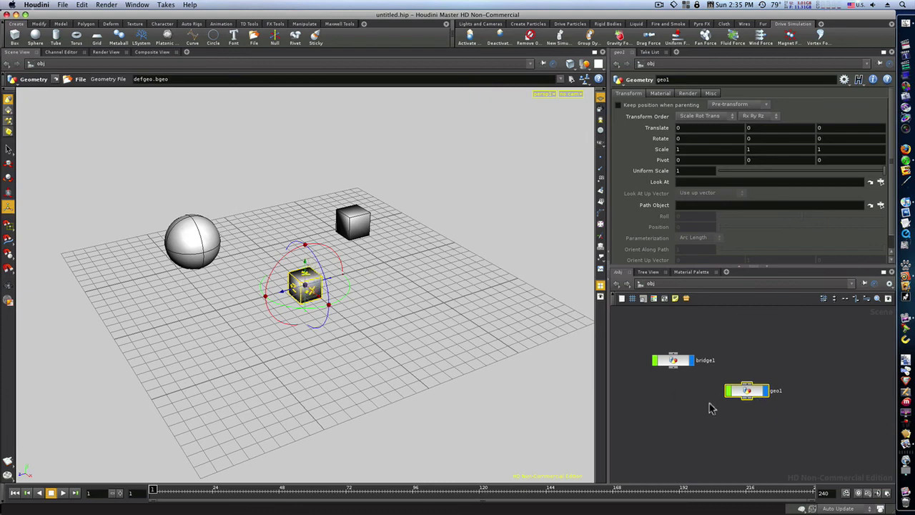
pyautogui.doubleClick(743, 393)
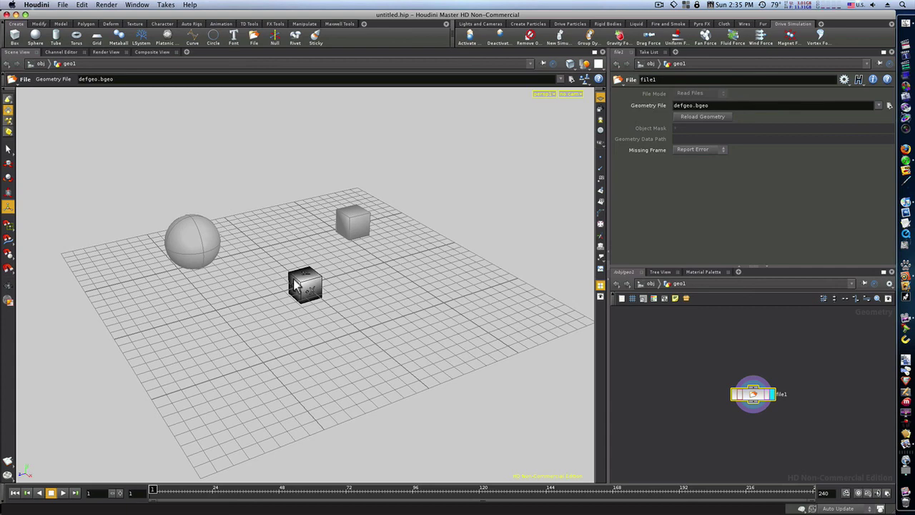
# Step: Open the file browser for file1's geometry file and close it without choosing a file
pyautogui.click(889, 106)
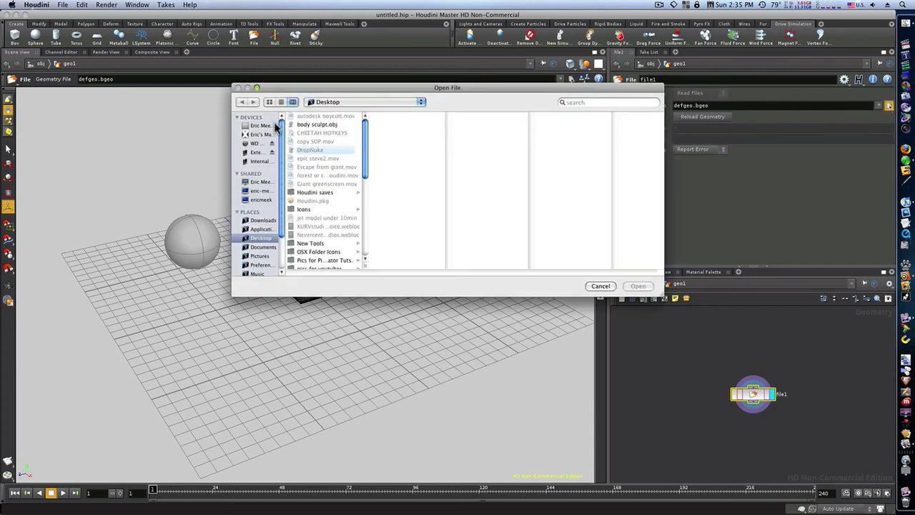
pyautogui.click(600, 286)
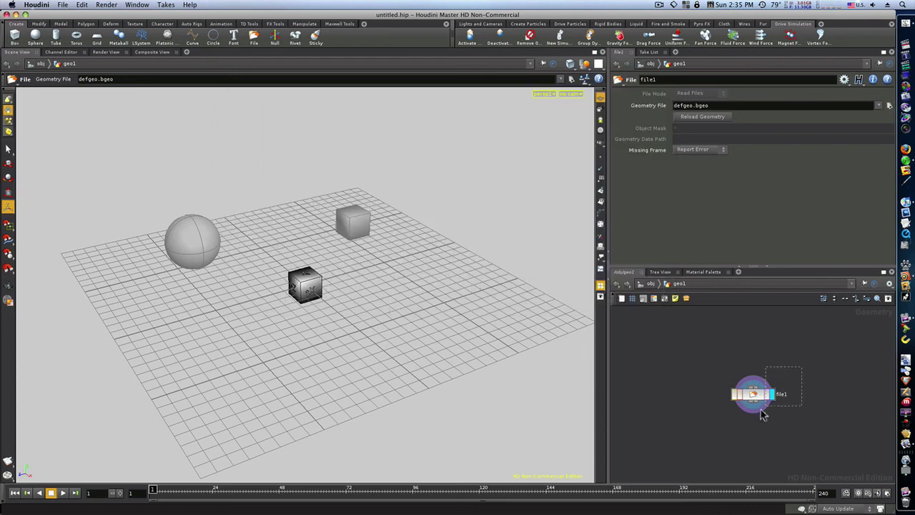
# Step: Delete the default file1 node inside geo1 and add a Grid node in its place
pyautogui.press('Delete')
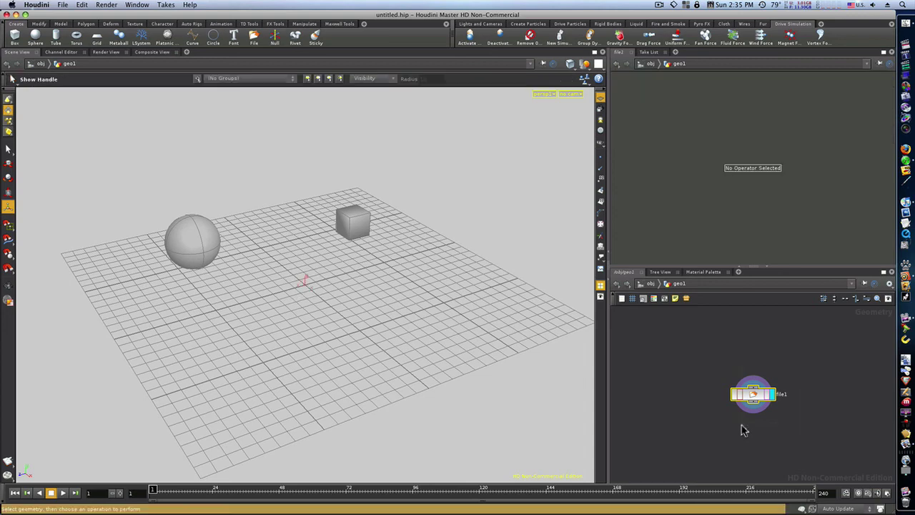
pyautogui.press('Tab')
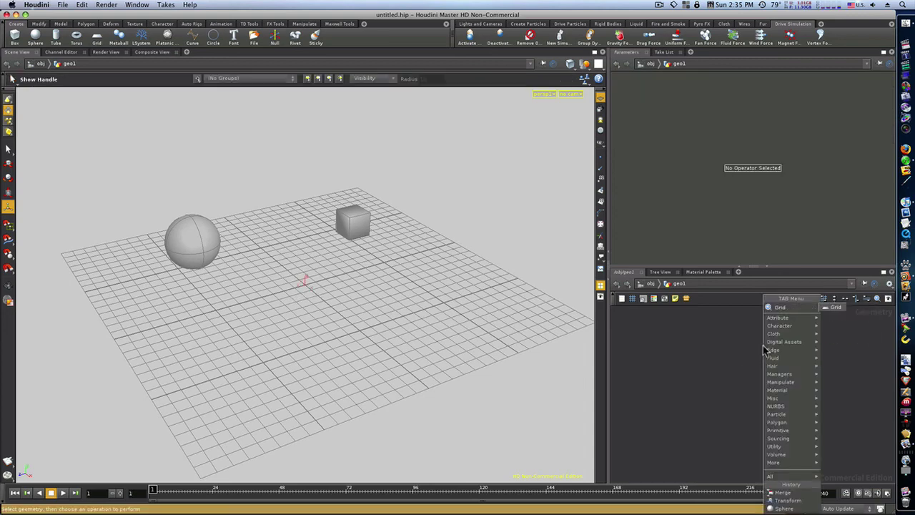
pyautogui.click(831, 308)
pyautogui.click(747, 373)
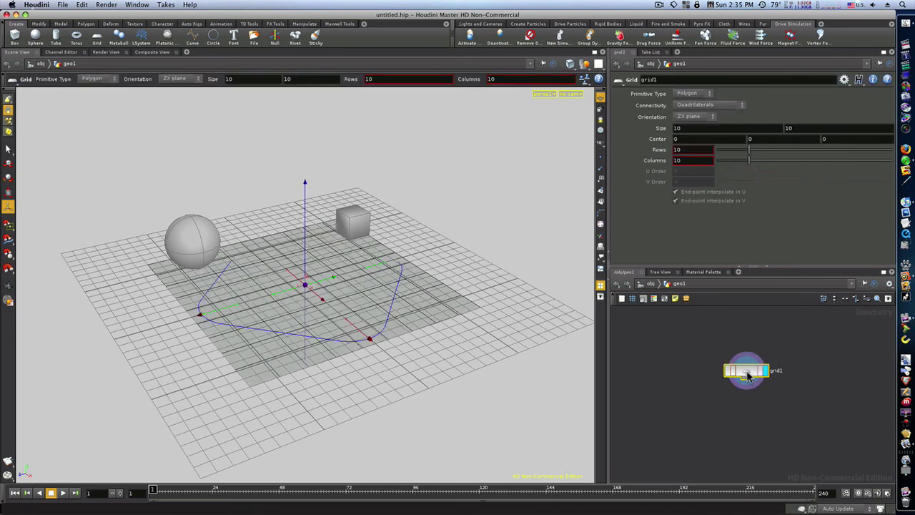
# Step: Set the viewport shading to Smooth Shaded and deselect the grid node
pyautogui.click(583, 75)
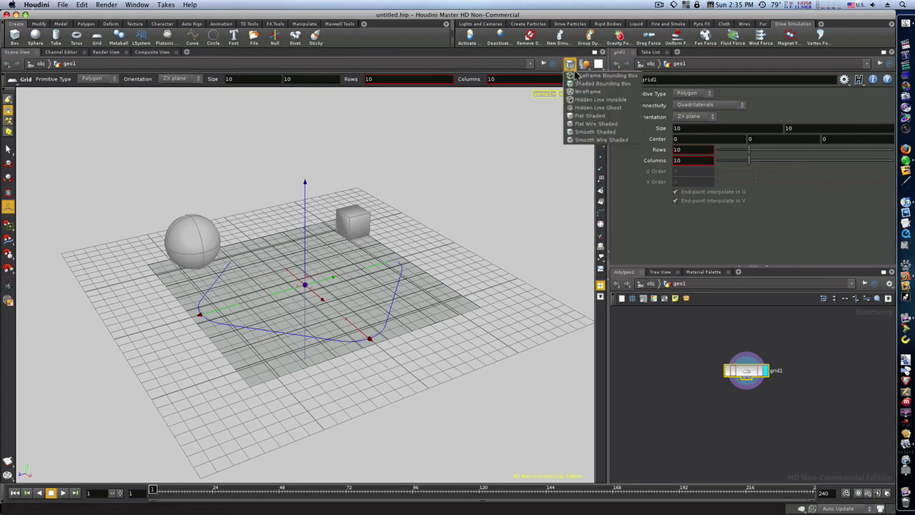
pyautogui.click(581, 131)
pyautogui.click(671, 363)
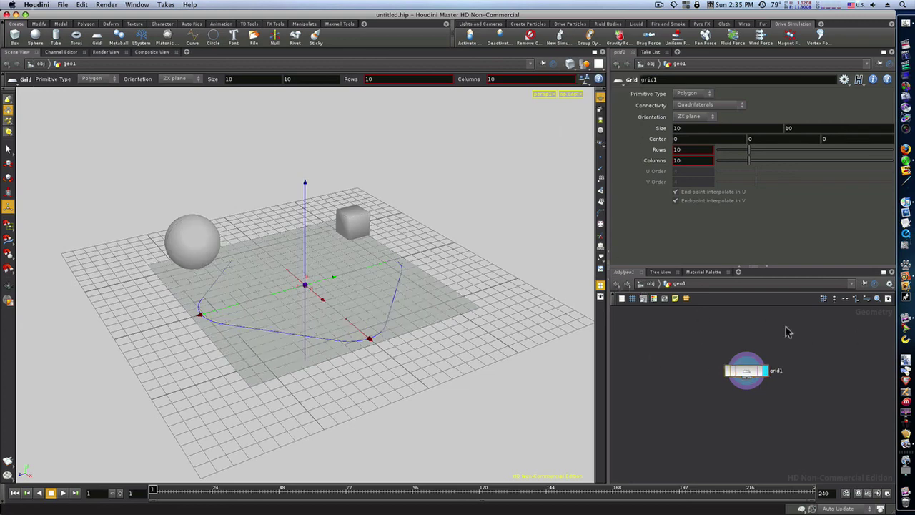
# Step: Return to the object level, arrange geo1 beneath bridge1, and rename geo1 as car
pyautogui.press('u')
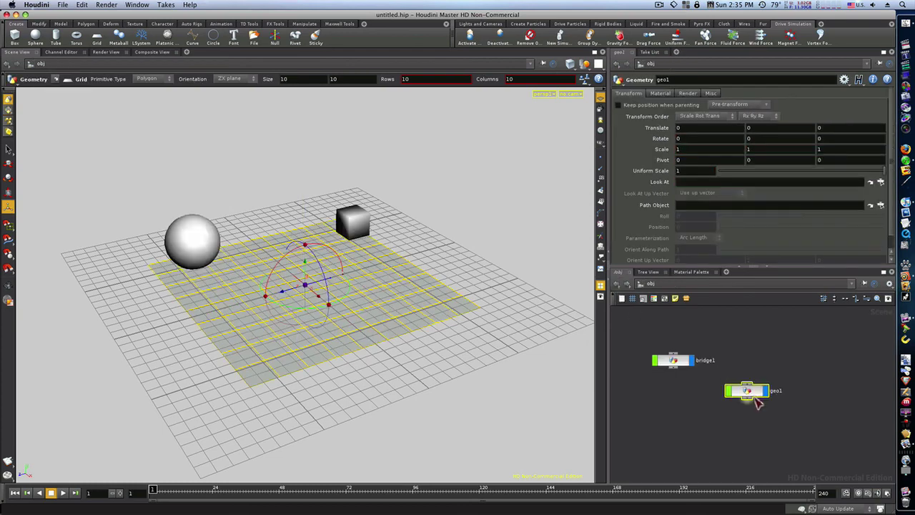
pyautogui.moveTo(751, 397); pyautogui.dragTo(674, 413)
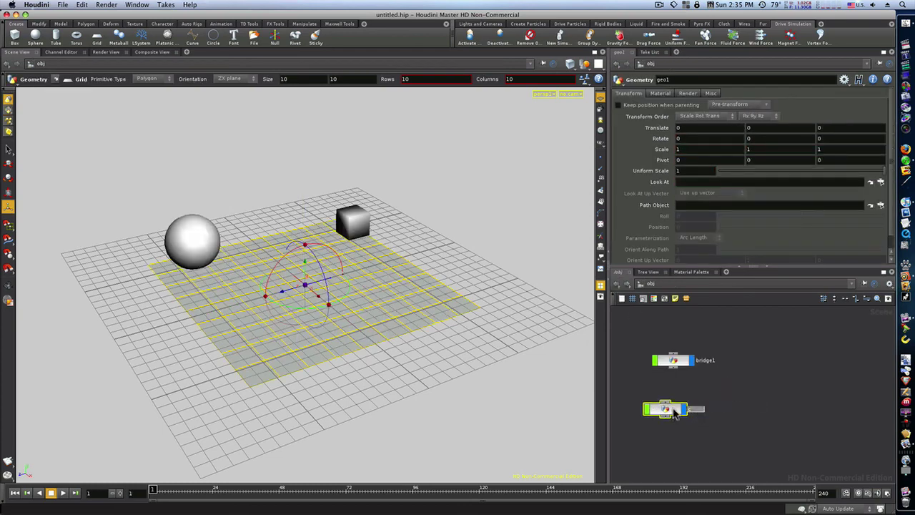
pyautogui.press('Return')
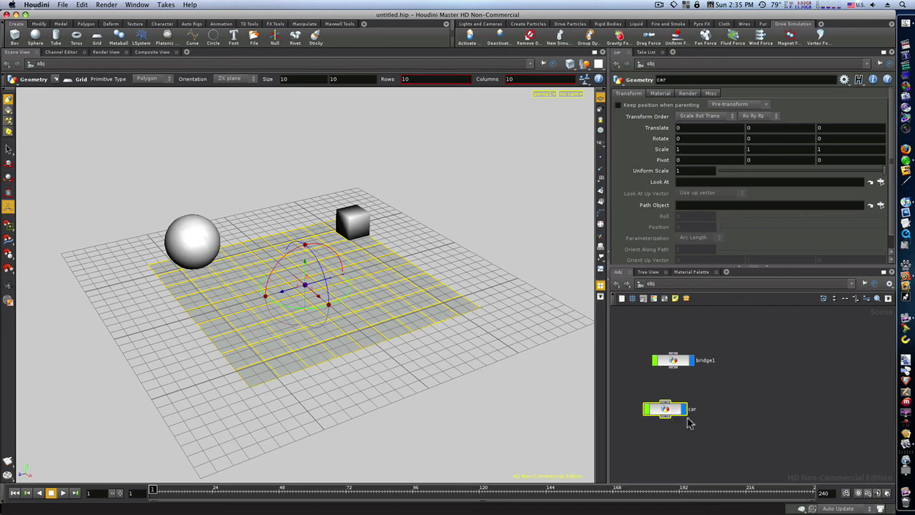
pyautogui.moveTo(671, 407); pyautogui.dragTo(699, 351)
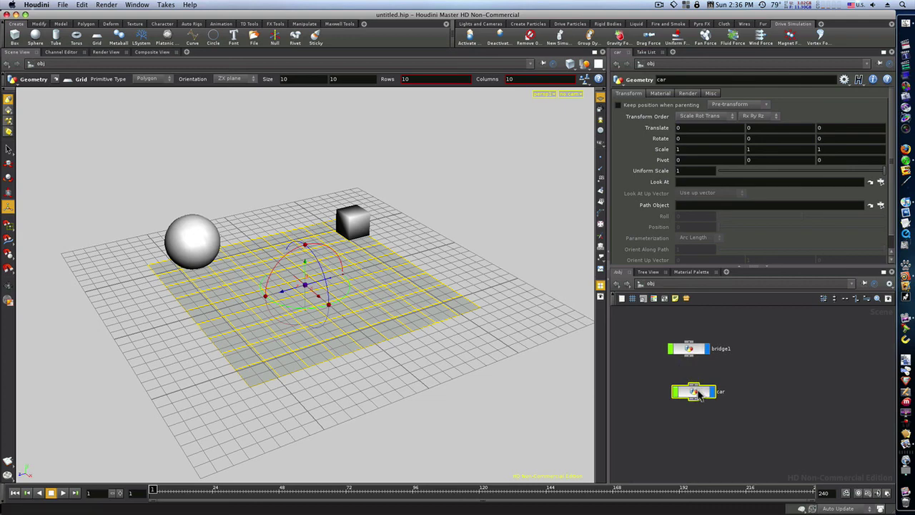
# Step: Enter the car container and move its grid1 node higher in the network
pyautogui.doubleClick(697, 393)
pyautogui.moveTo(753, 399); pyautogui.dragTo(674, 360)
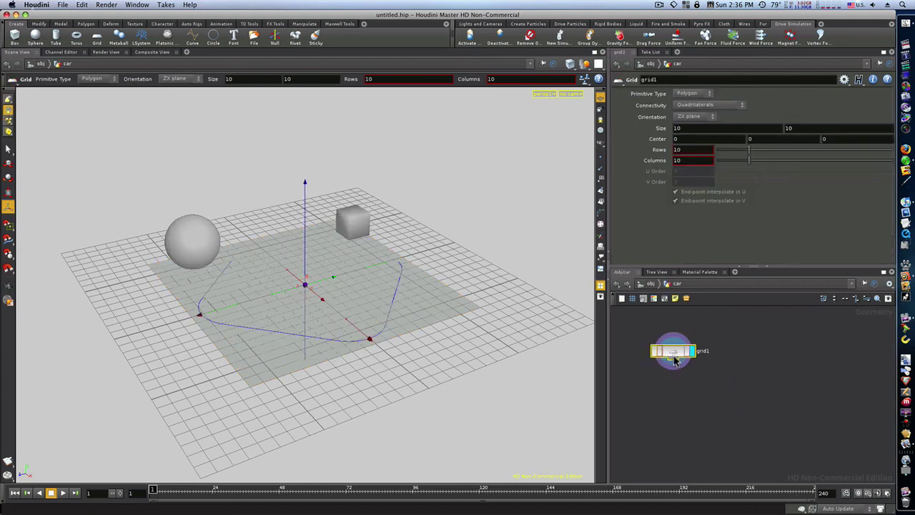